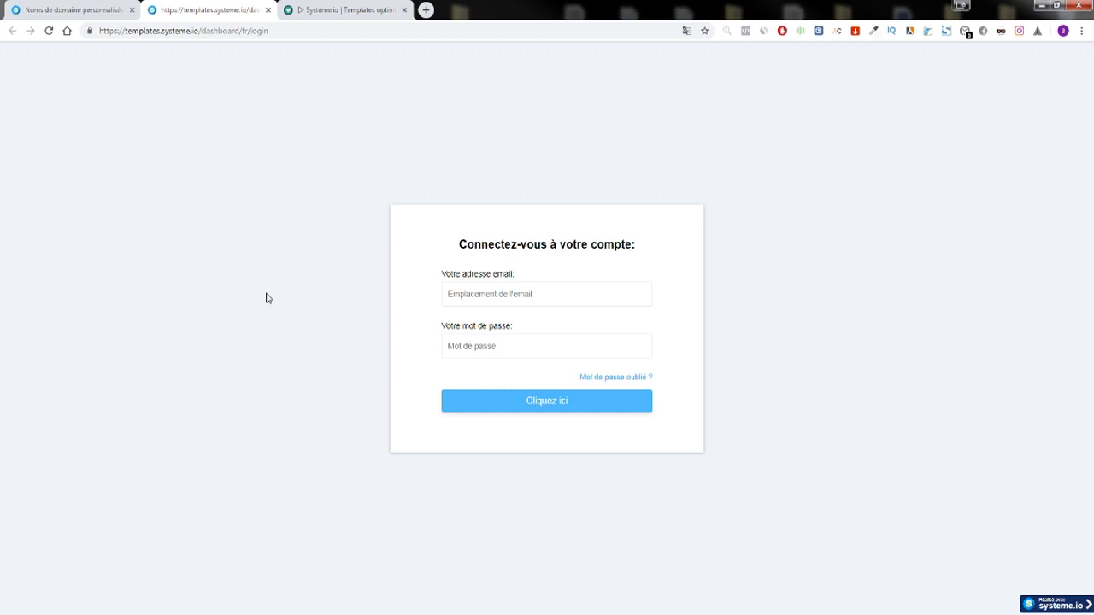
Step: Open the eComharder site's customised login page and view its forgotten-password page as an example
left_click(333, 7)
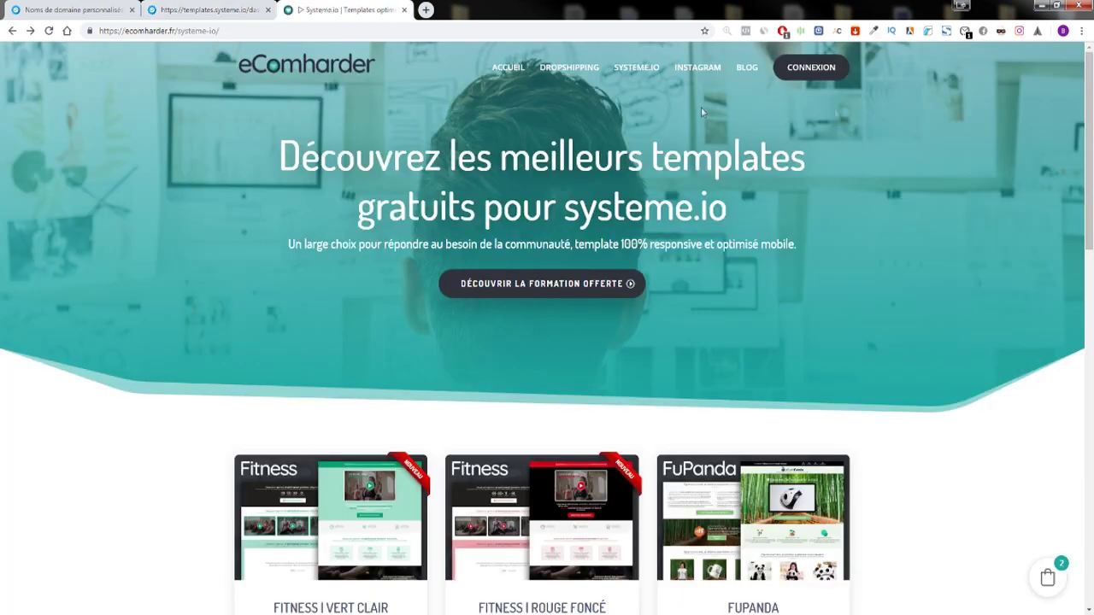
left_click(808, 70)
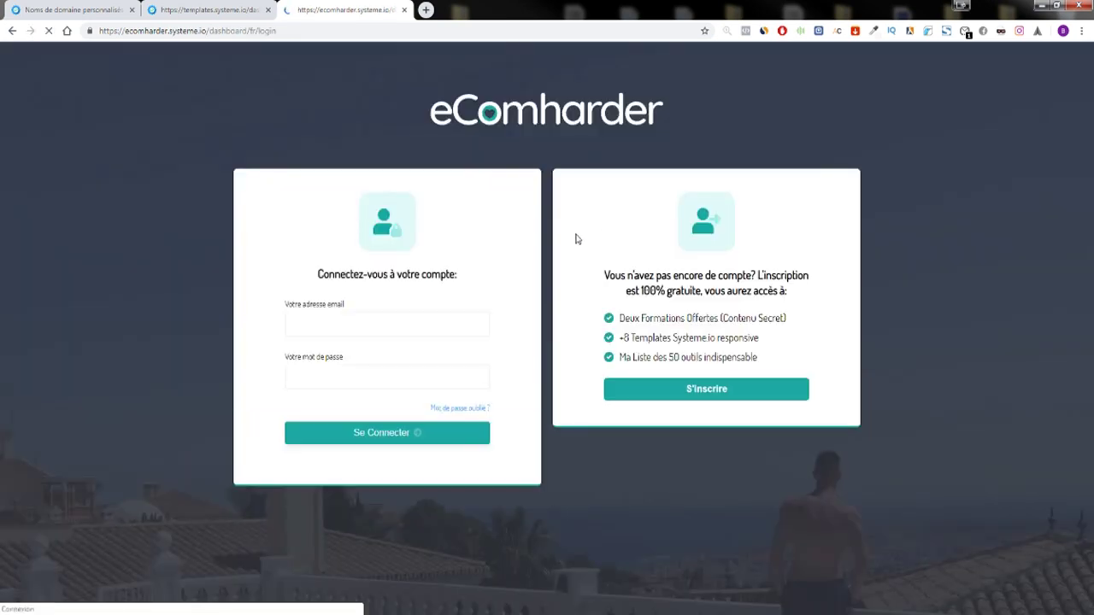
left_click_drag(642, 270, 809, 293)
left_click(808, 293)
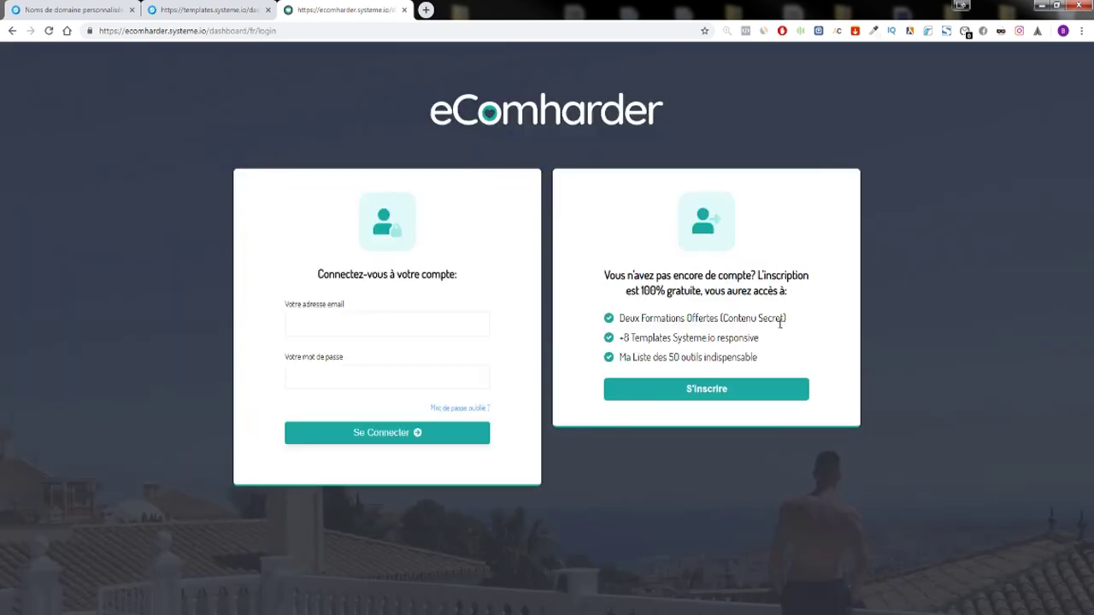
left_click(450, 409)
left_click(349, 322)
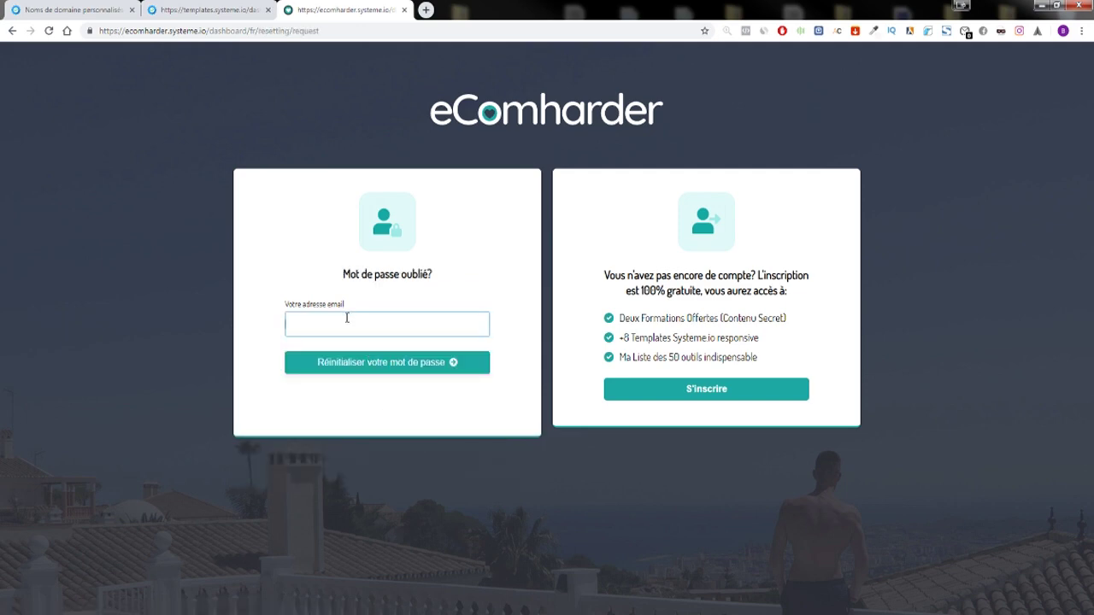
Step: View the eComharder free registration page, and return to the customised login page to check its email and password fields
left_click(664, 391)
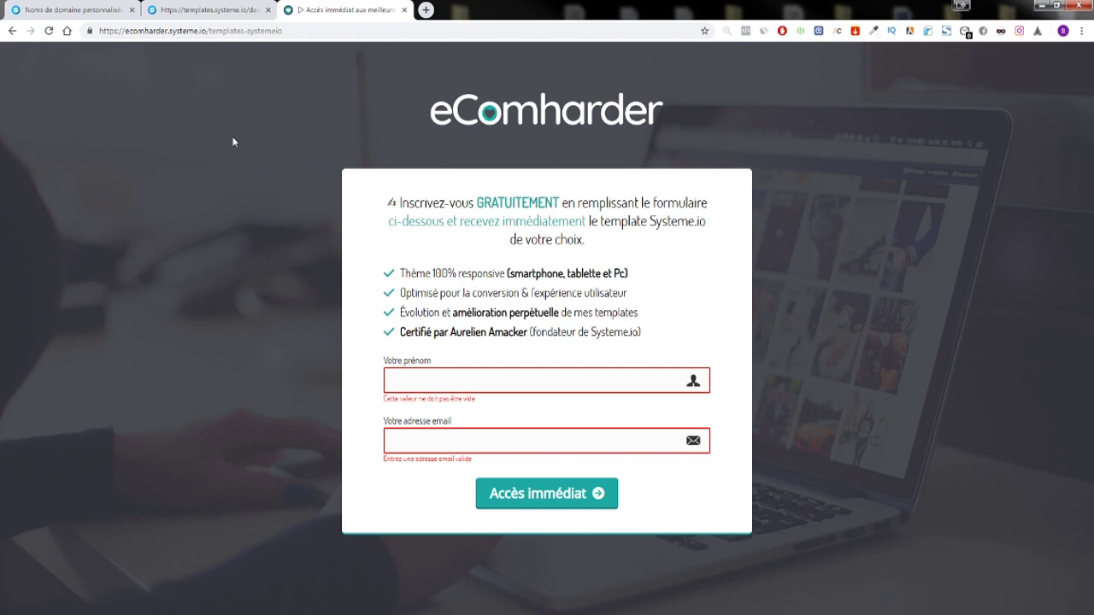
left_click(12, 31)
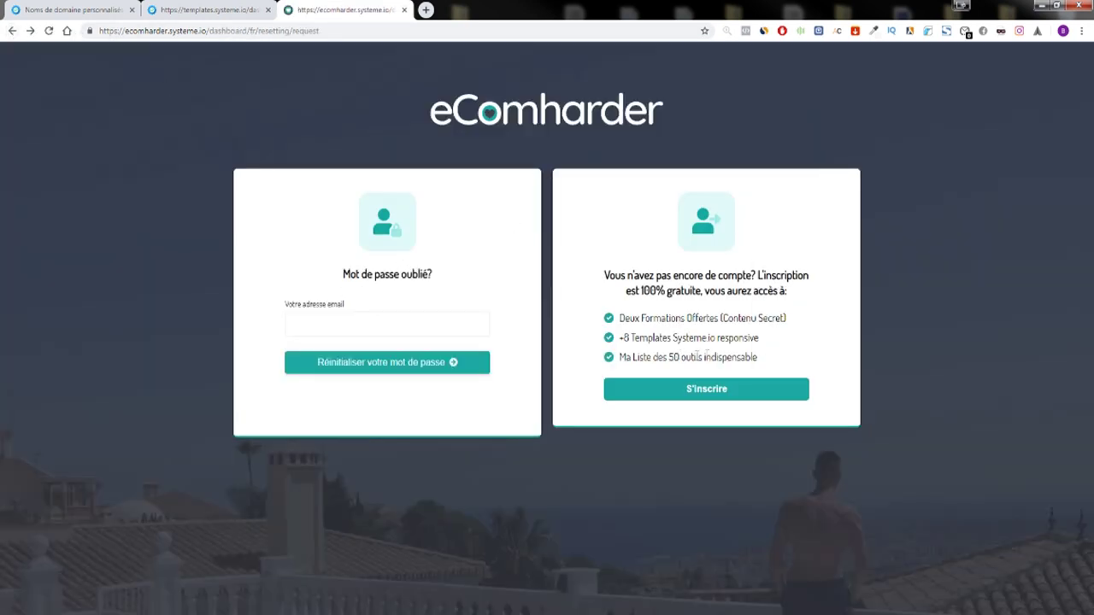
left_click(12, 30)
left_click(316, 328)
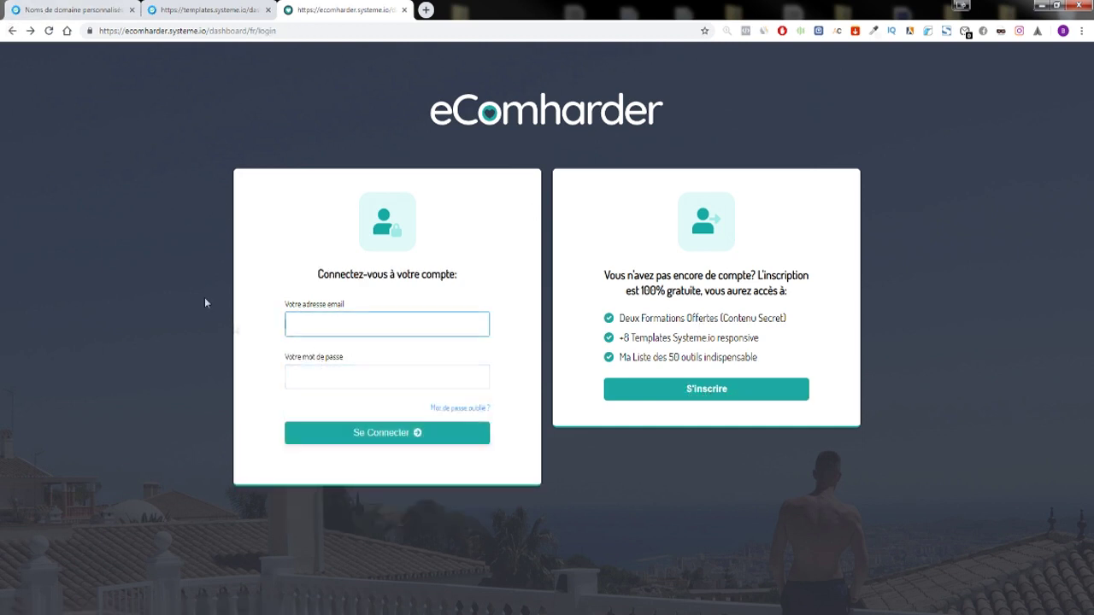
left_click(311, 331)
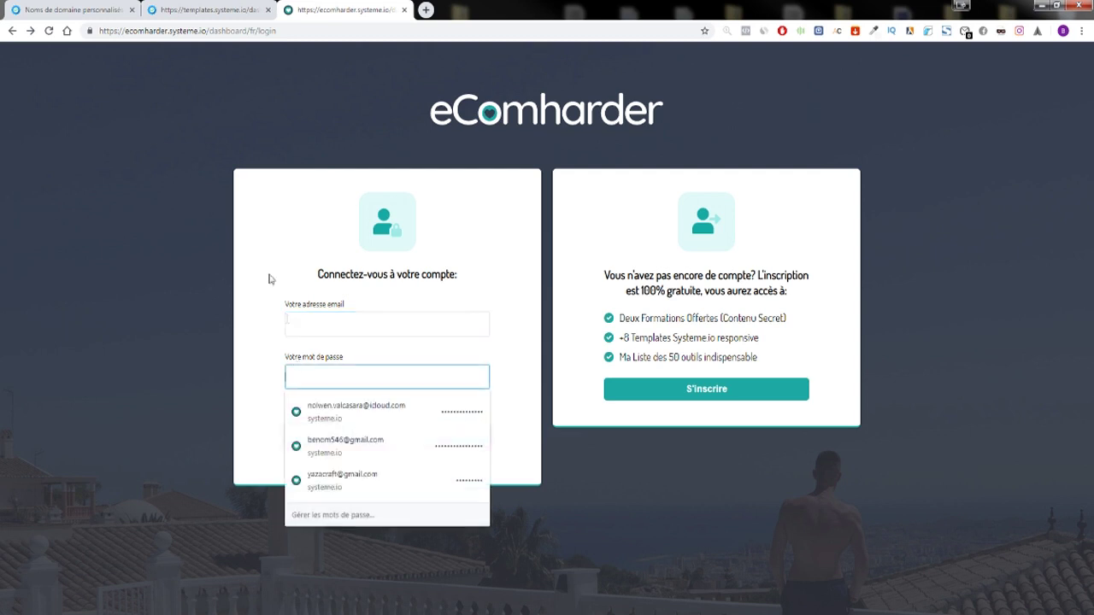
Step: Examine the default templates.systeme.io login page for comparison with the customised one
left_click(223, 7)
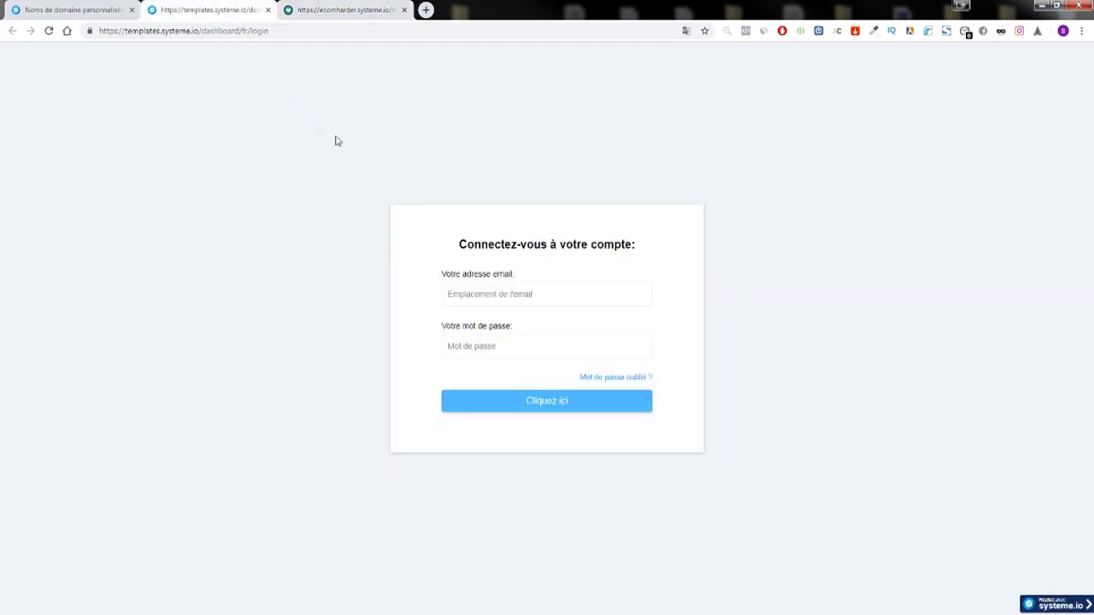
left_click_drag(459, 244, 414, 236)
left_click(578, 251)
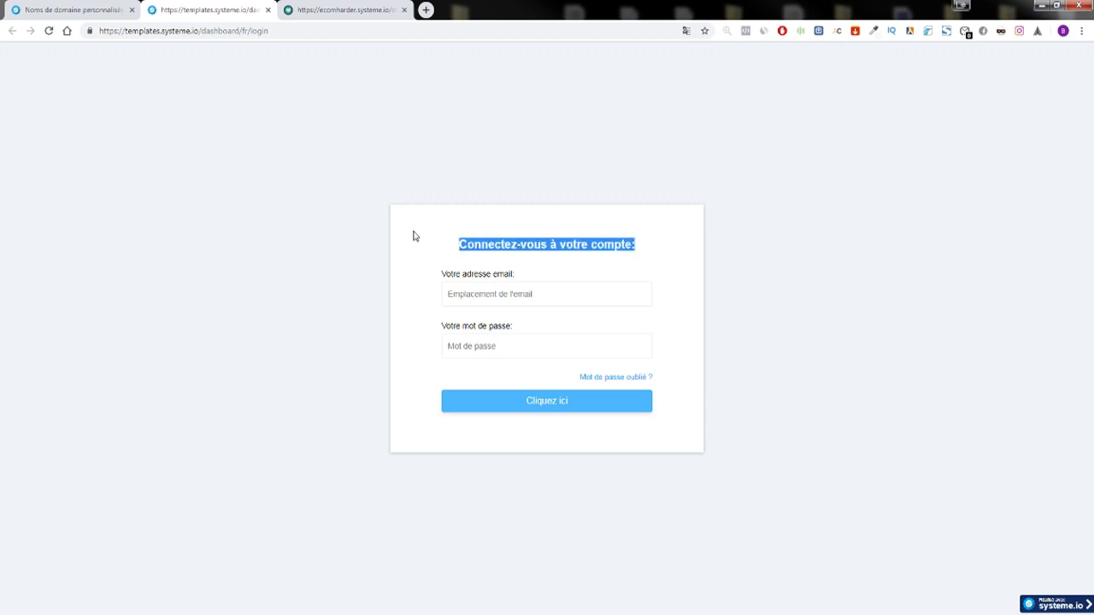
left_click(384, 278)
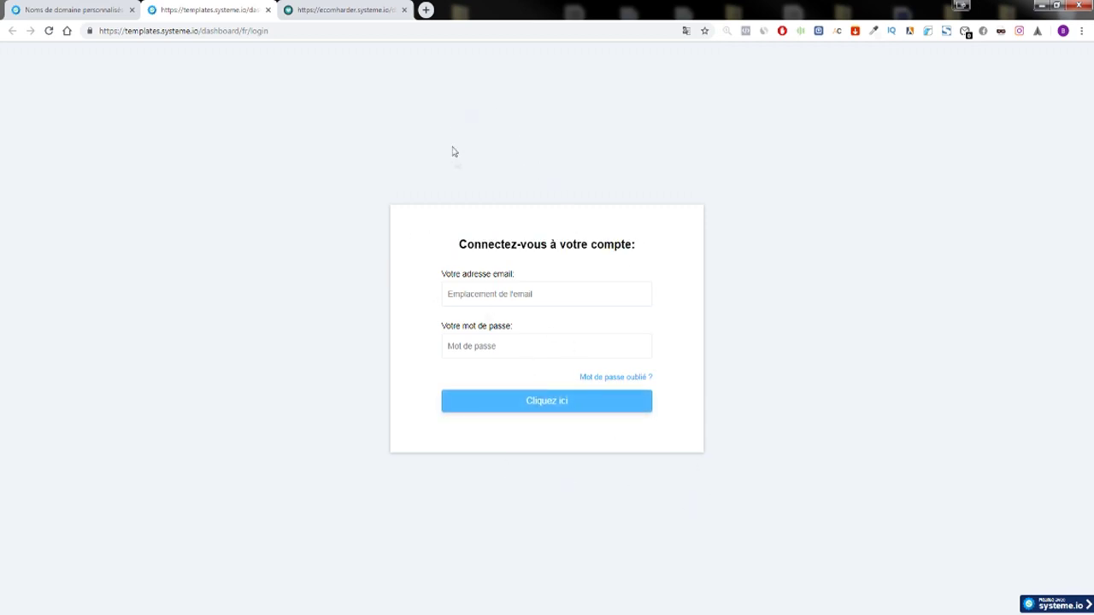
Step: In the custom domain name settings, restore the default login page for templates.systeme.io
left_click(72, 9)
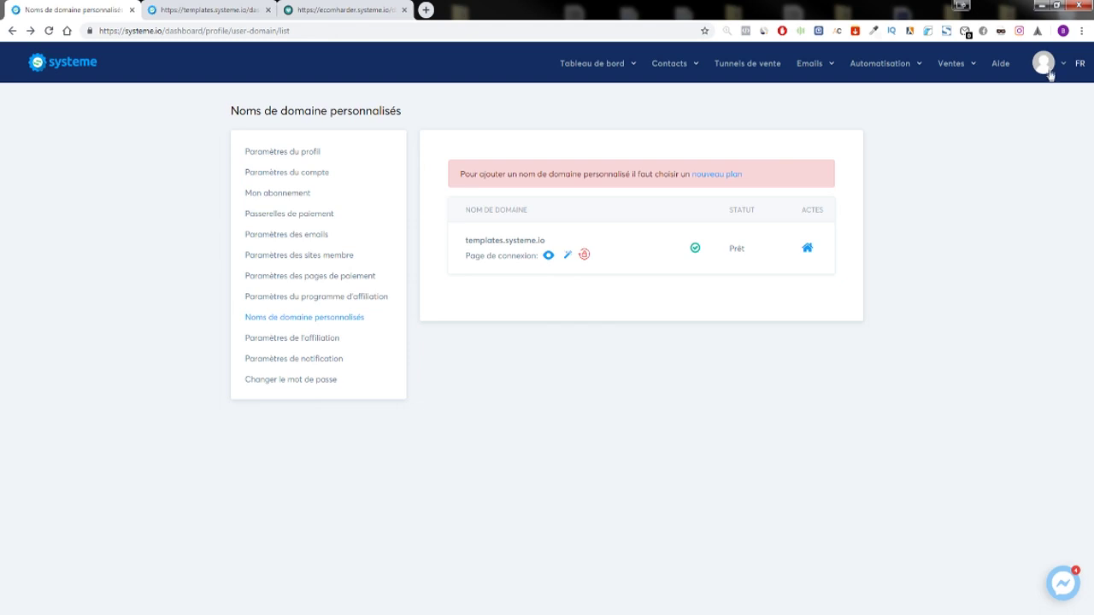
mouse_move(1046, 69)
left_click(991, 262)
triple_click(538, 255)
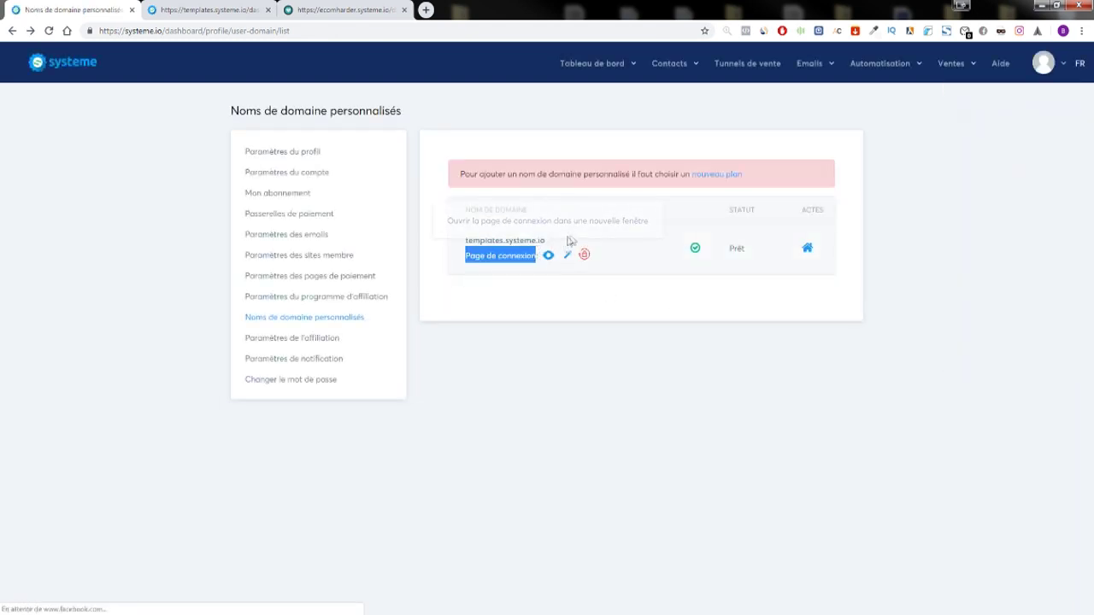
left_click(586, 255)
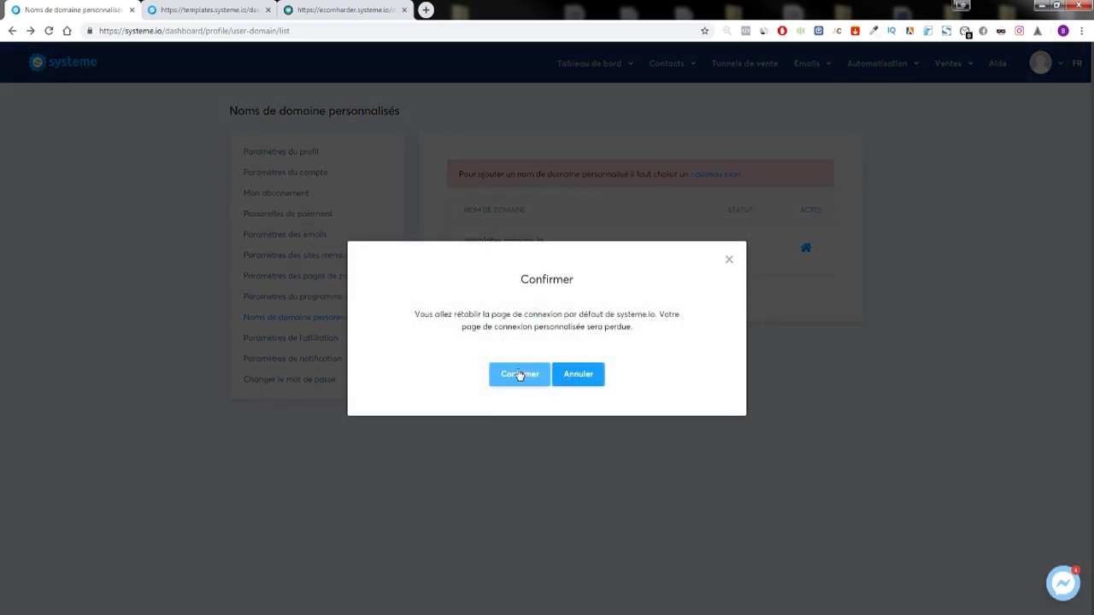
left_click(520, 374)
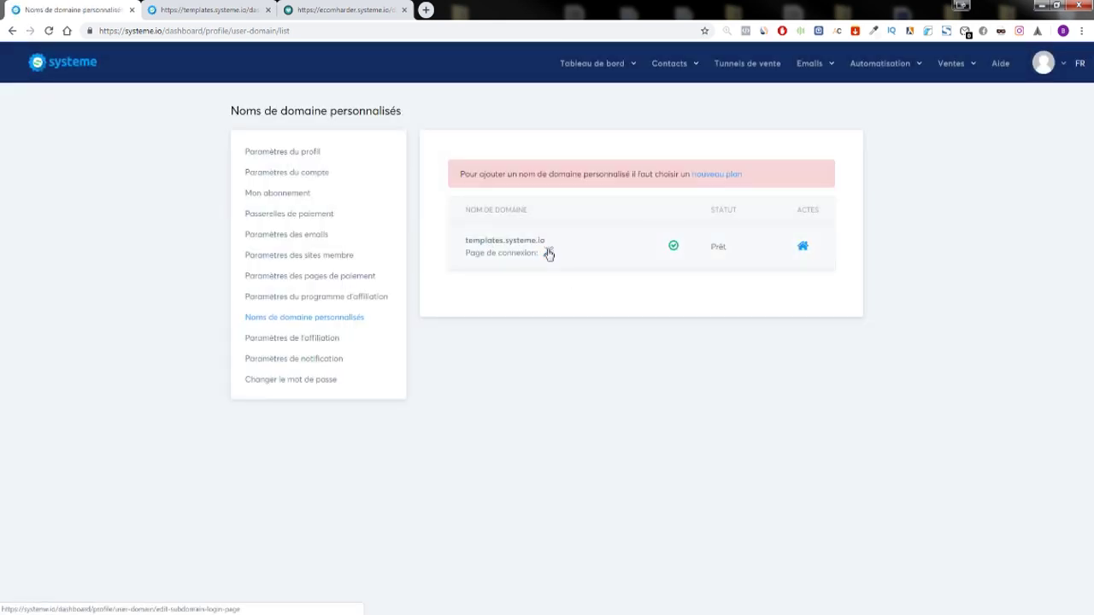
Step: Close the two login page tabs and open the templates.systeme.io login page for customisation
left_click(548, 253)
left_click(268, 10)
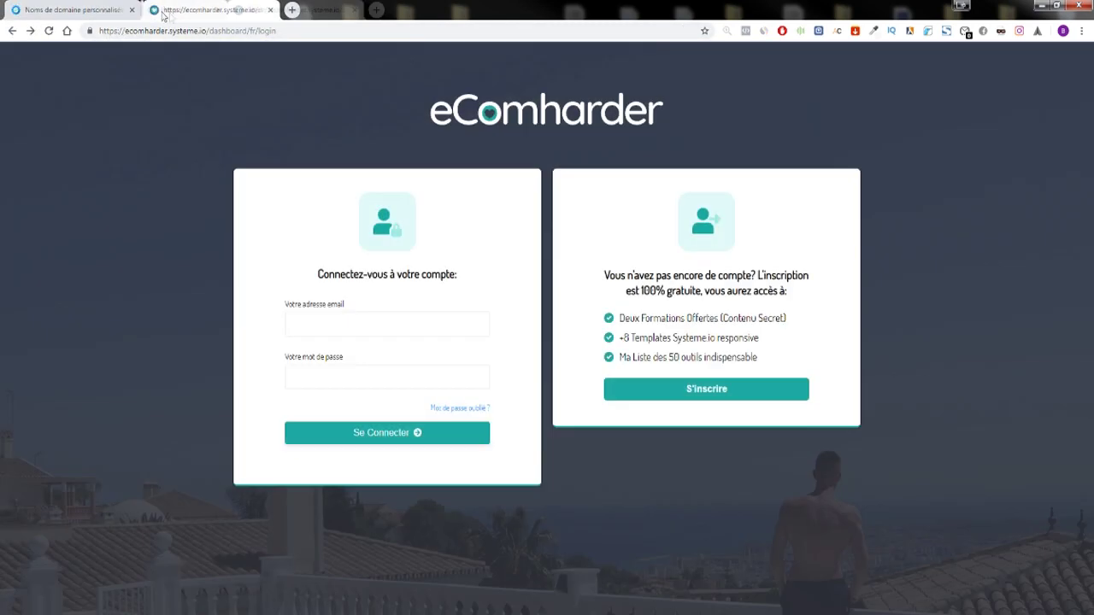
left_click(268, 9)
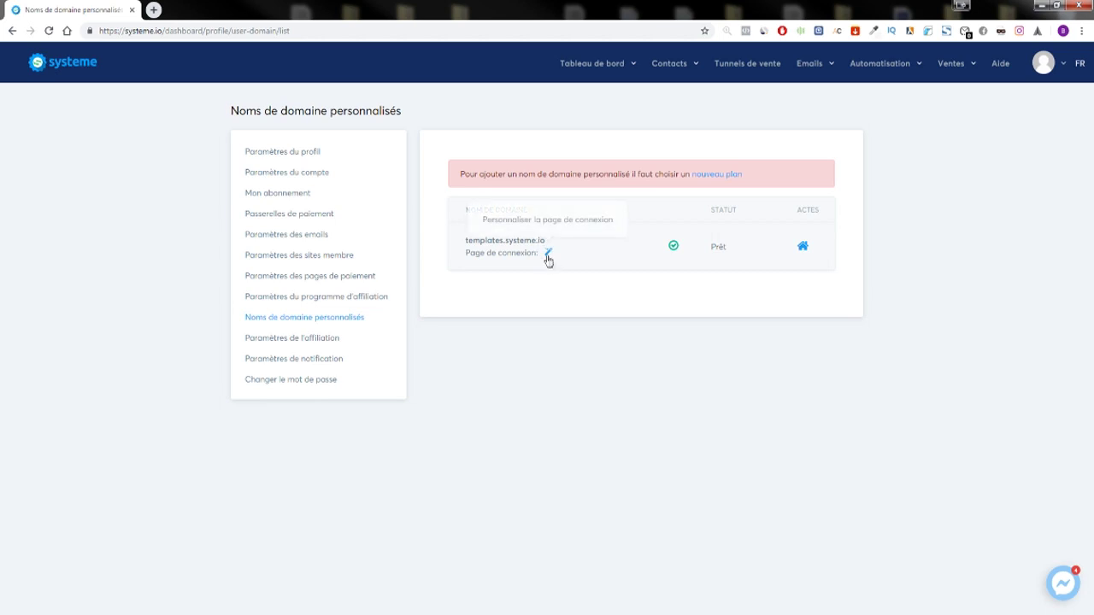
left_click(548, 254)
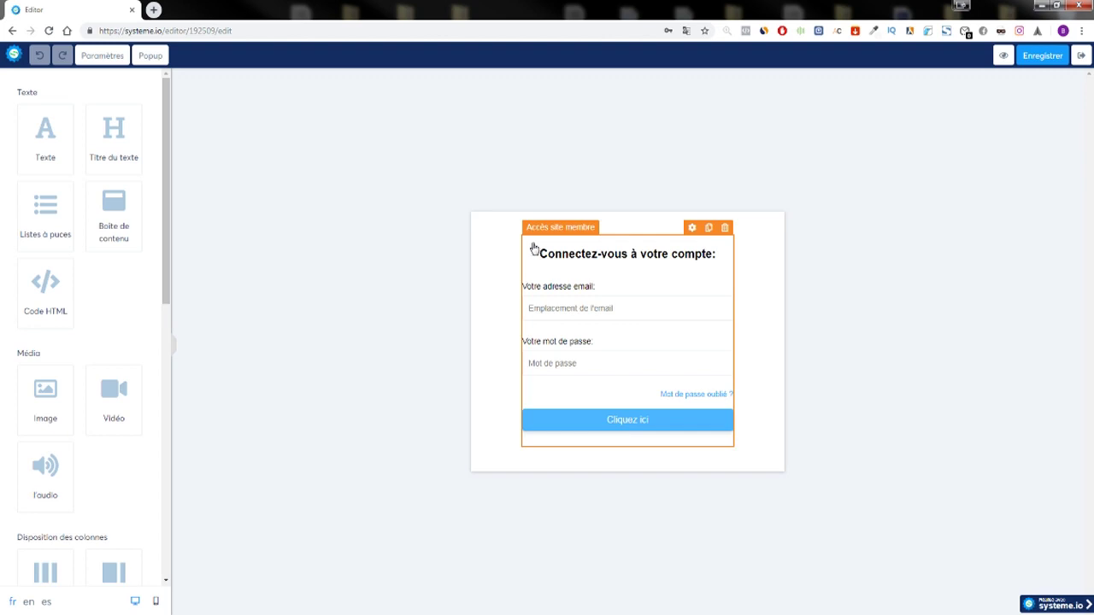
Step: Try adding an image element above the login form, and preview the page
scroll(103, 325, "down", 3)
left_click_drag(38, 269, 581, 215)
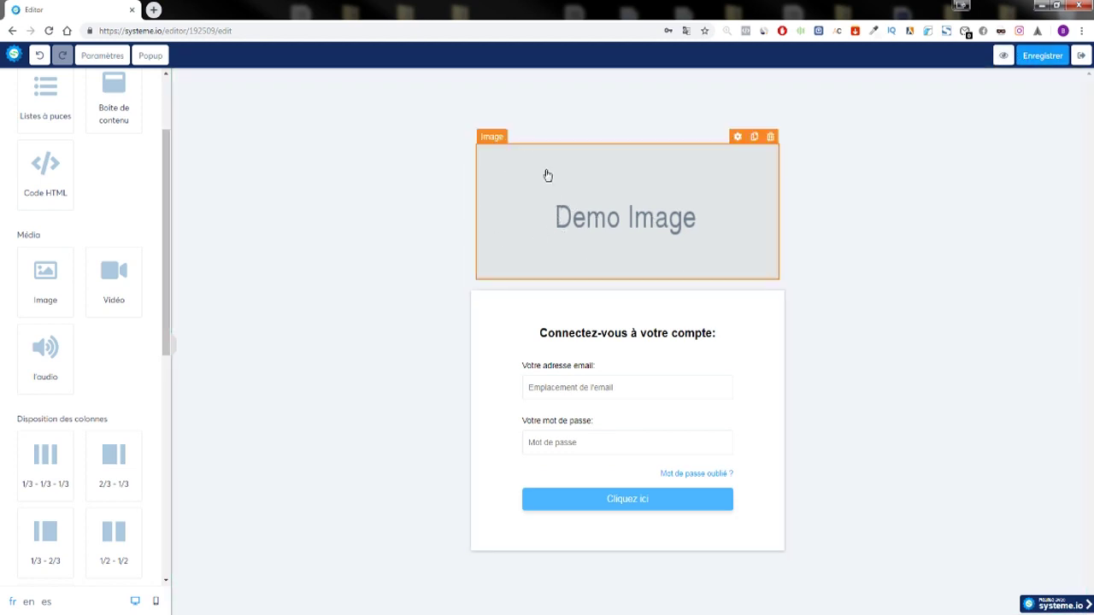
left_click(550, 96)
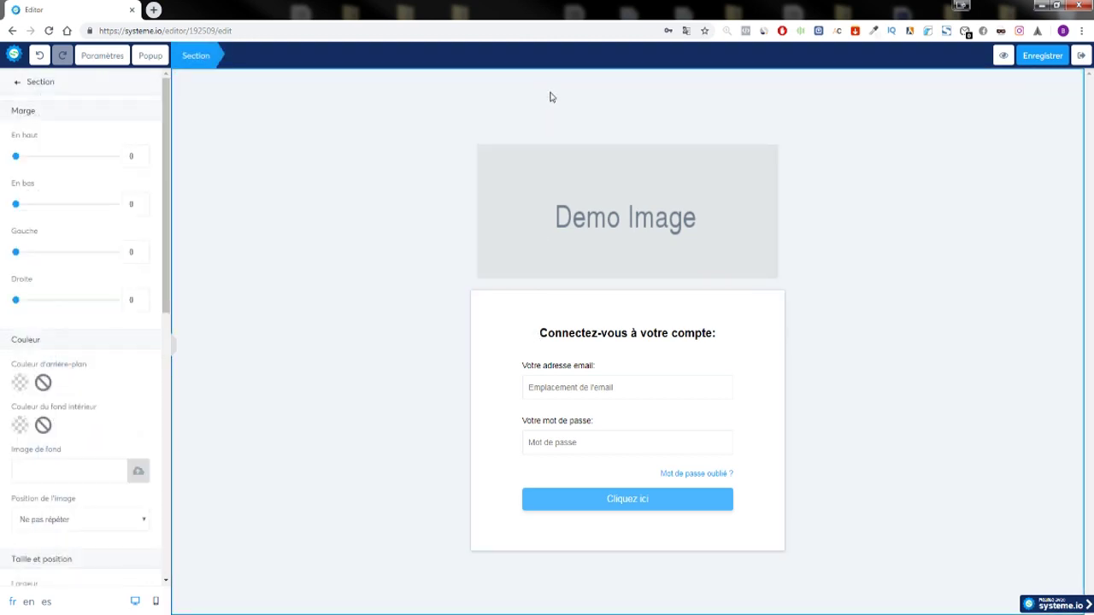
left_click(389, 159)
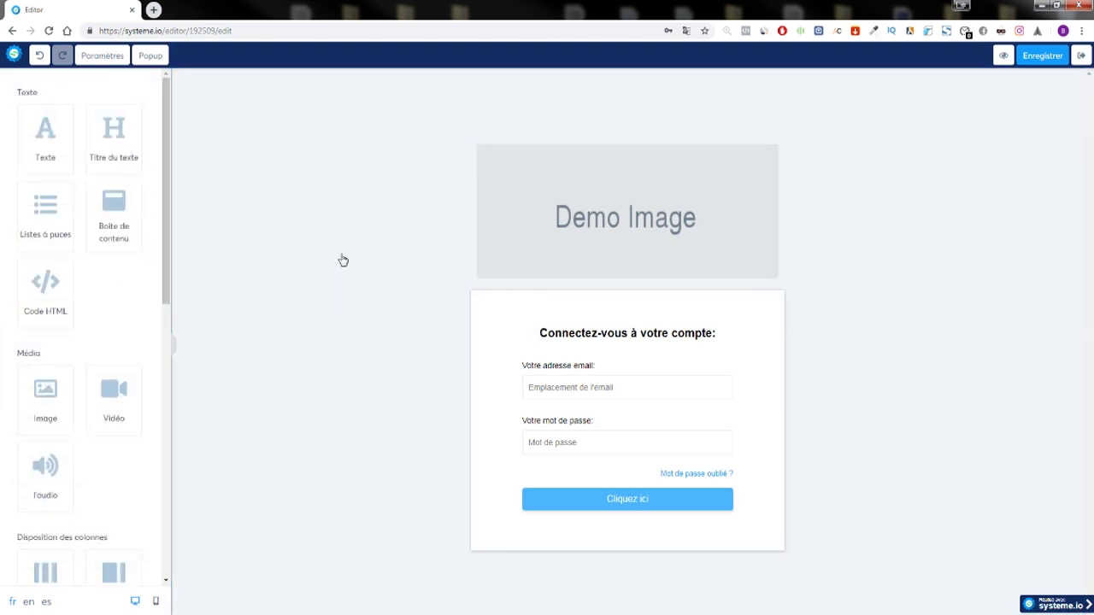
left_click(638, 109)
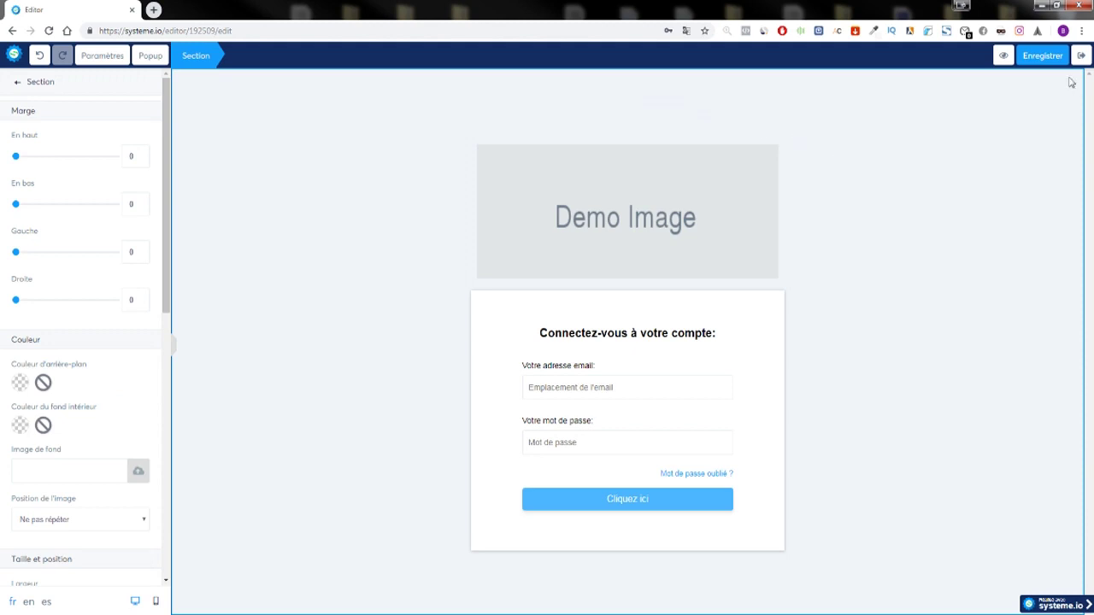
left_click(1003, 55)
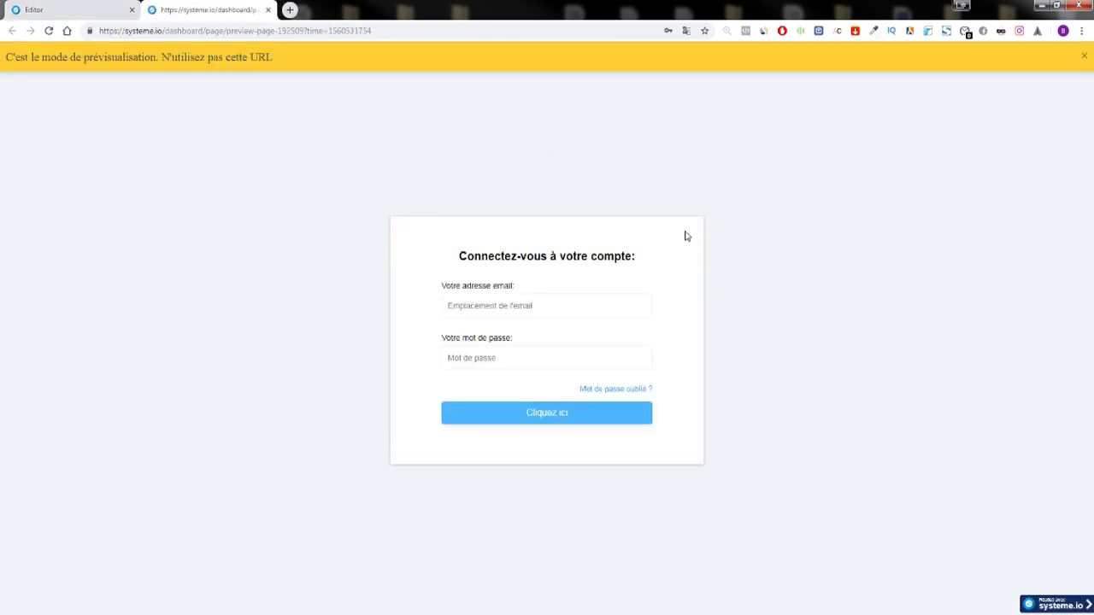
left_click(58, 9)
Step: Try reducing the top padding of the login form row below zero, and reload the editor to discard the unsaved changes
left_click(624, 306)
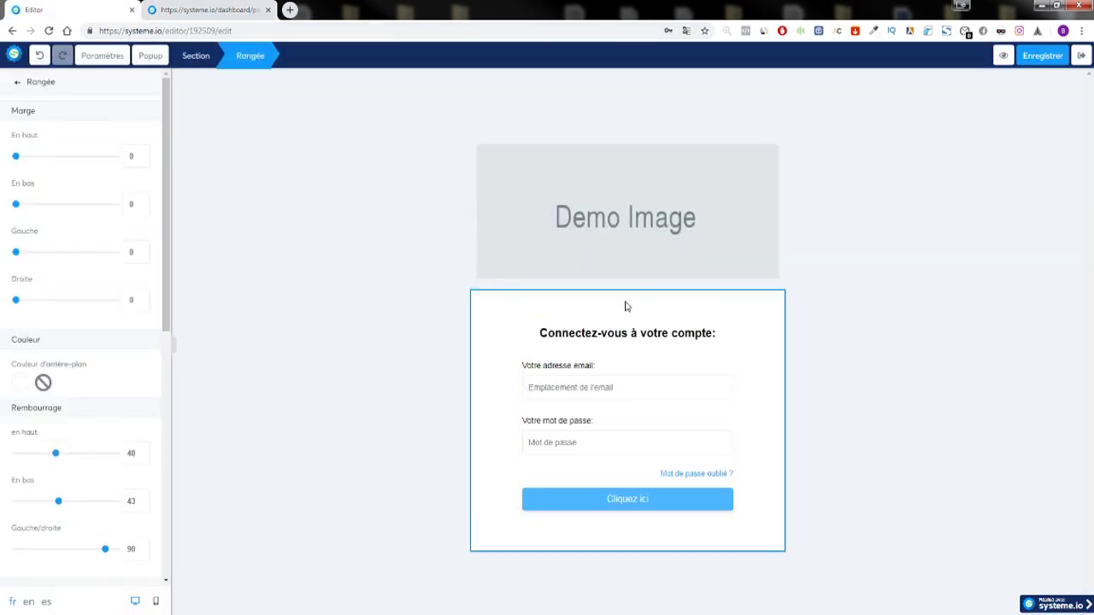
left_click(142, 455)
left_click_drag(46, 453, 17, 458)
right_click(21, 460)
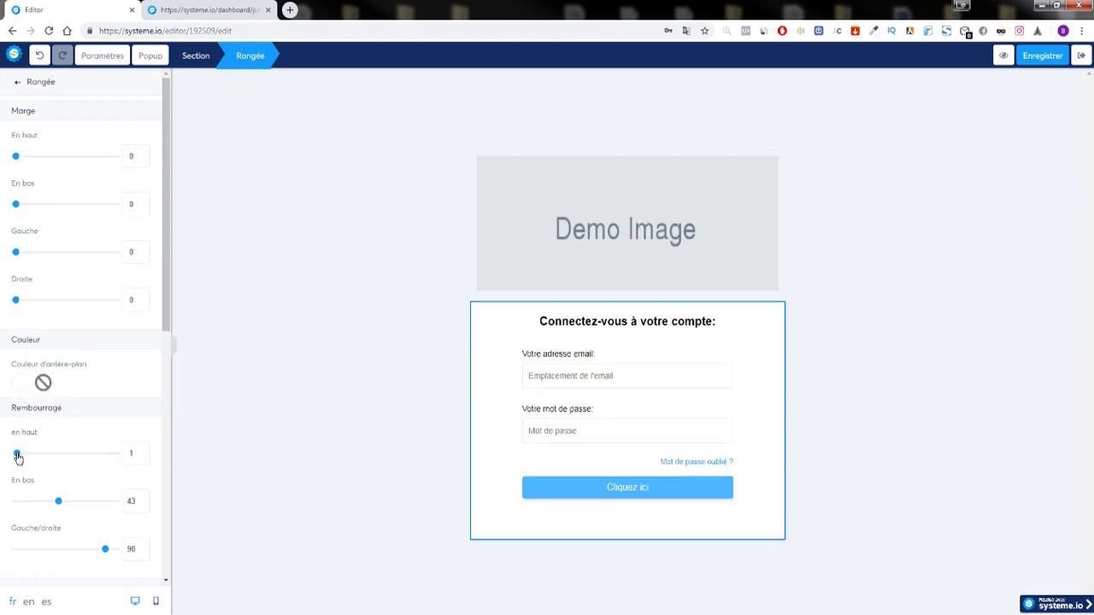
left_click(142, 457)
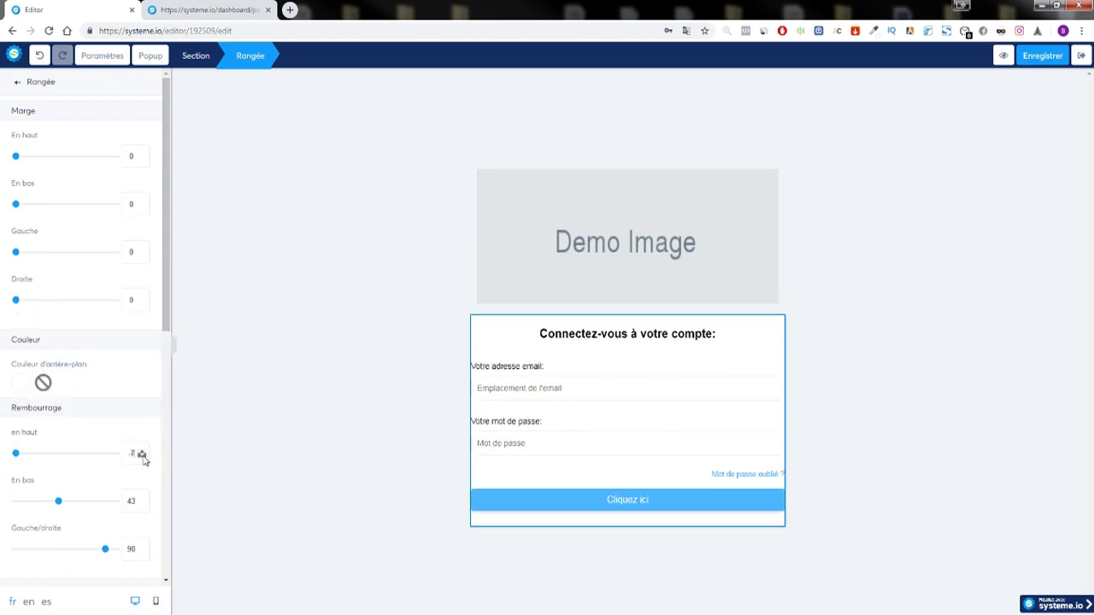
left_click(248, 399)
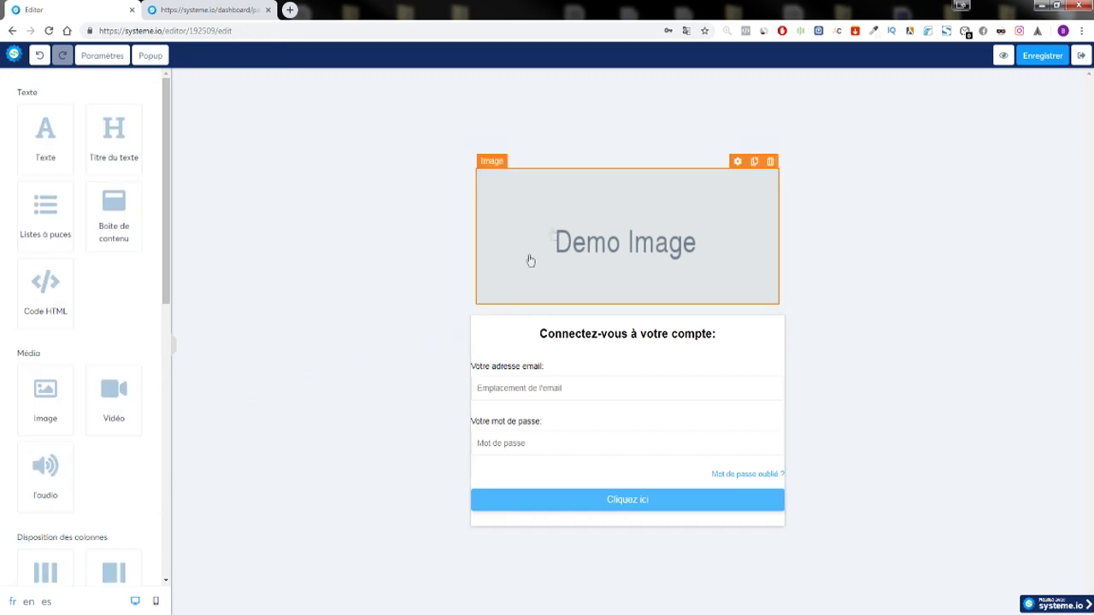
left_click(49, 31)
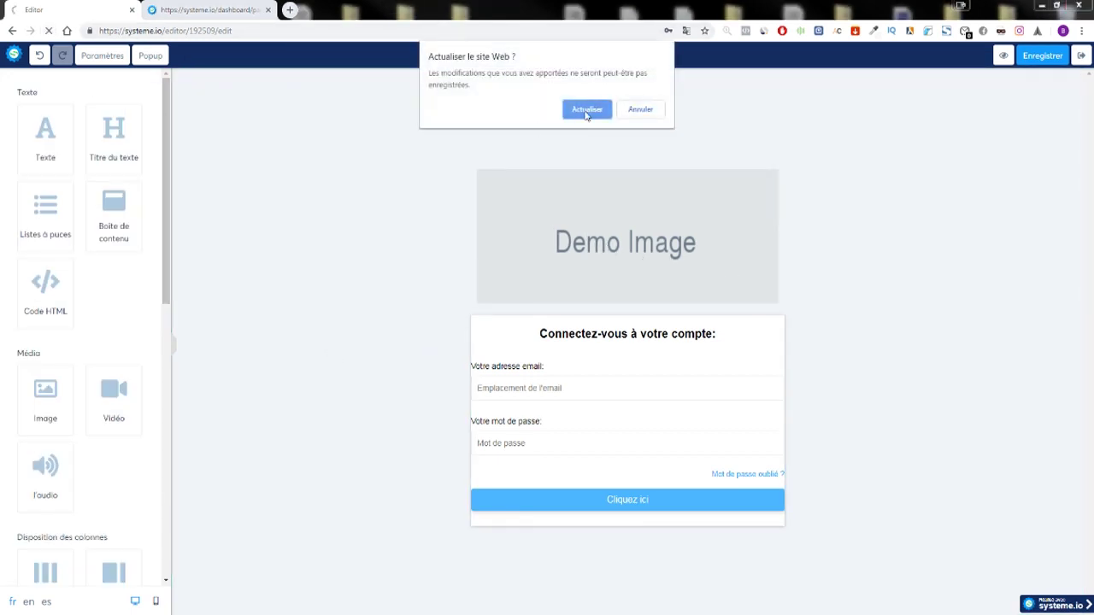
left_click(586, 109)
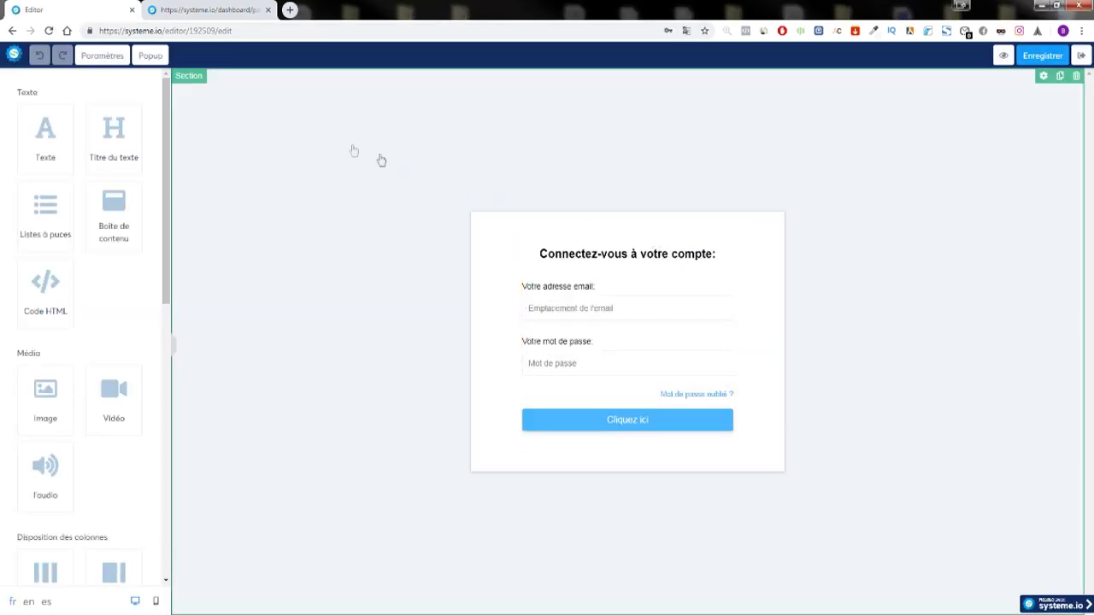
Step: Replace the original section with a new one at the page top, moving the login form row into it and deleting the old section
scroll(120, 342, "down", 5)
left_click_drag(46, 376, 386, 102)
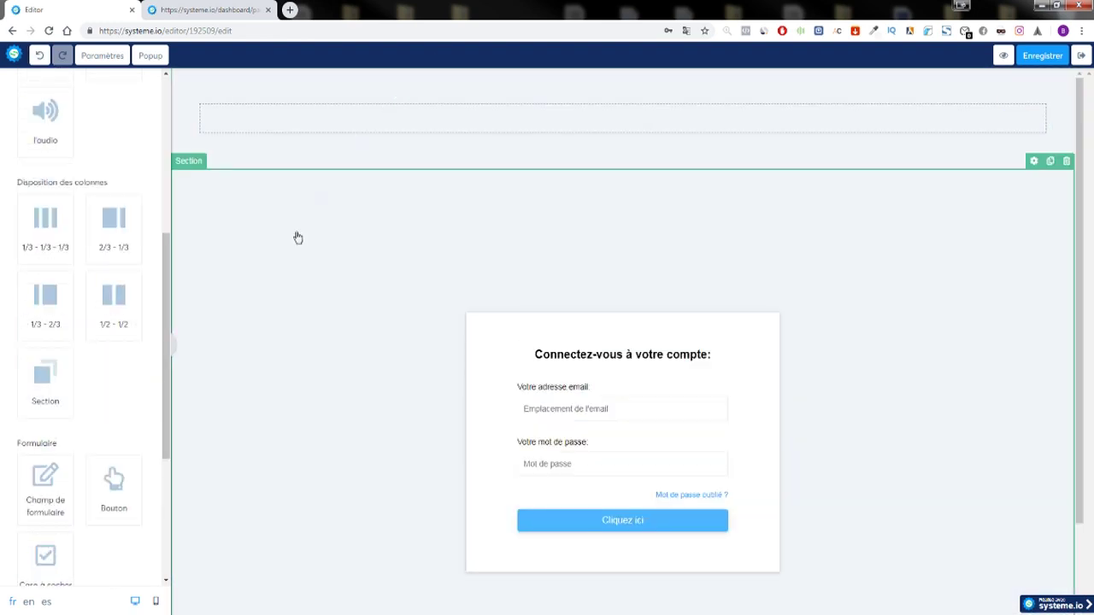
left_click_drag(569, 325, 560, 141)
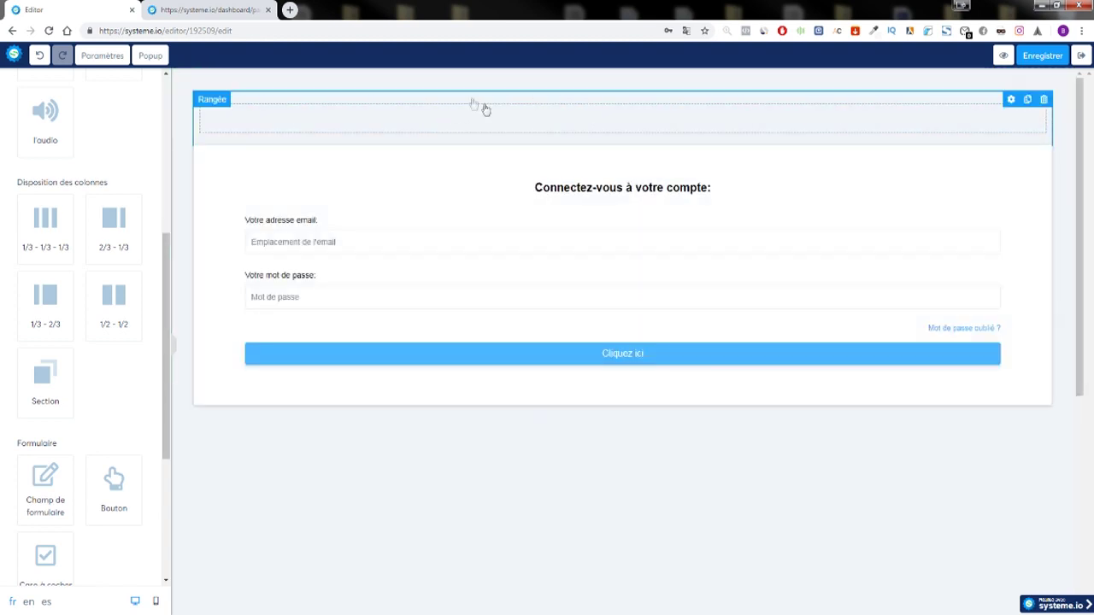
left_click(1065, 422)
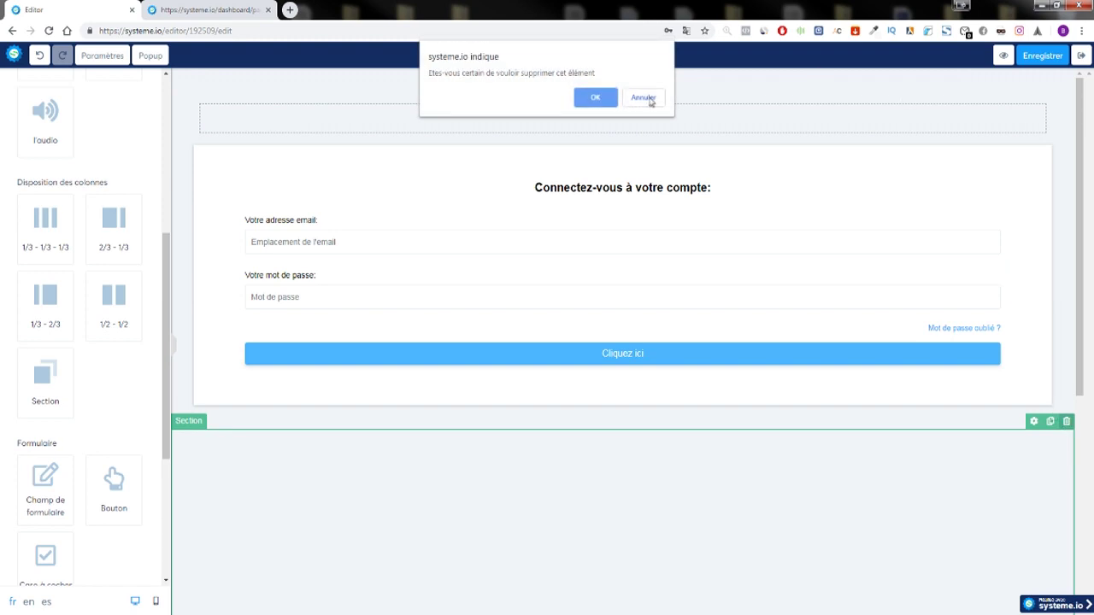
left_click(598, 98)
Step: Set the new section's width to extra small and delete the empty row above the login form
left_click(288, 83)
scroll(46, 241, "down", 3)
scroll(46, 241, "down", 2)
left_click(52, 190)
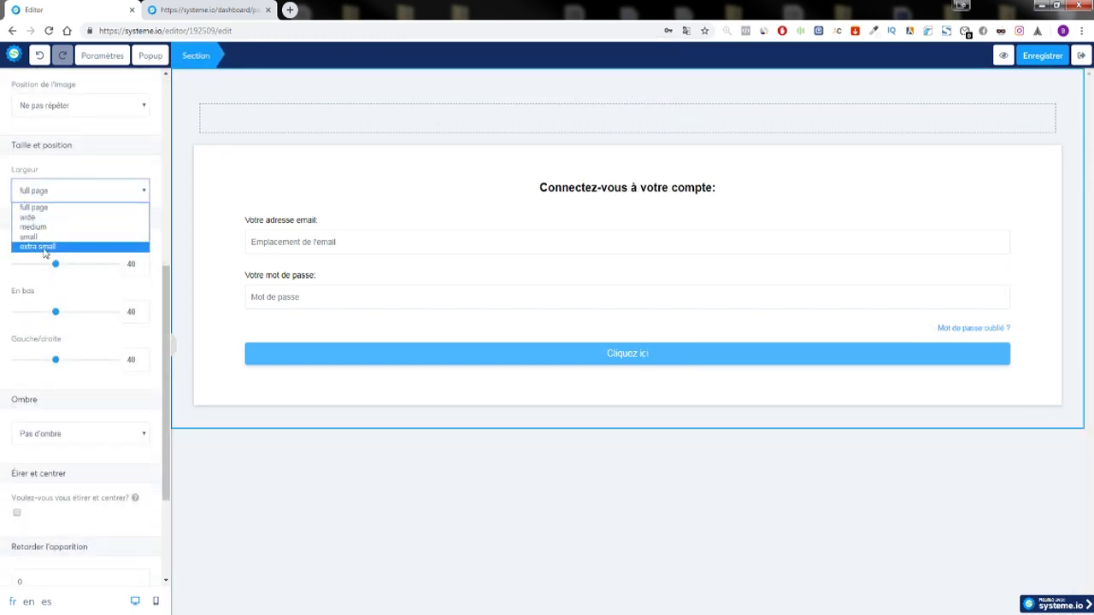
left_click(45, 248)
left_click(369, 156)
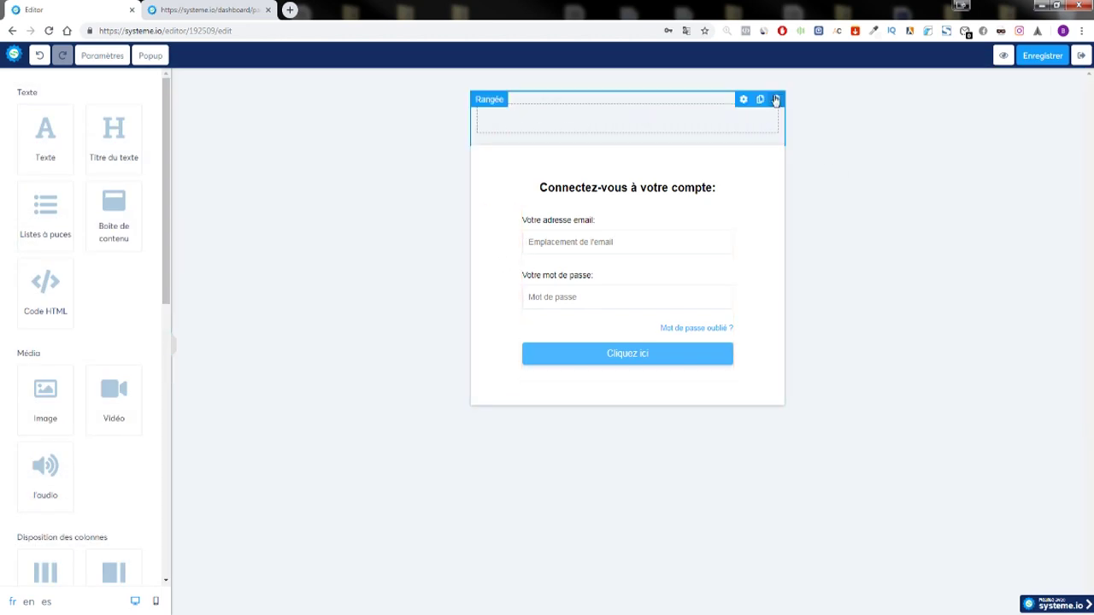
left_click(776, 99)
left_click(585, 98)
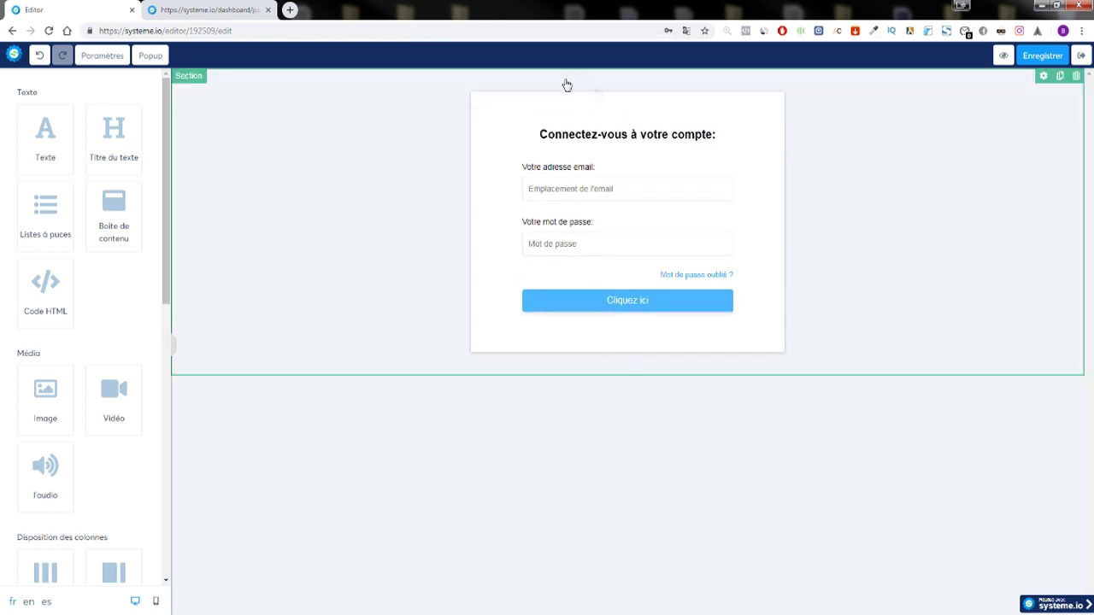
Step: Preview the rebuilt page, and return to the editor to review the section's width and padding settings
left_click(1003, 56)
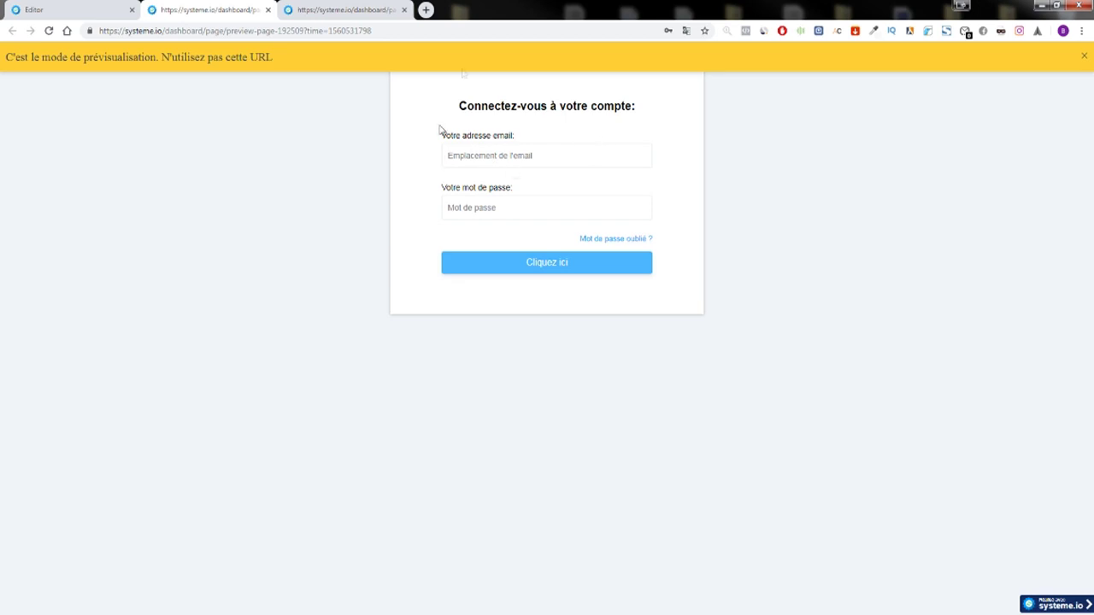
left_click(73, 9)
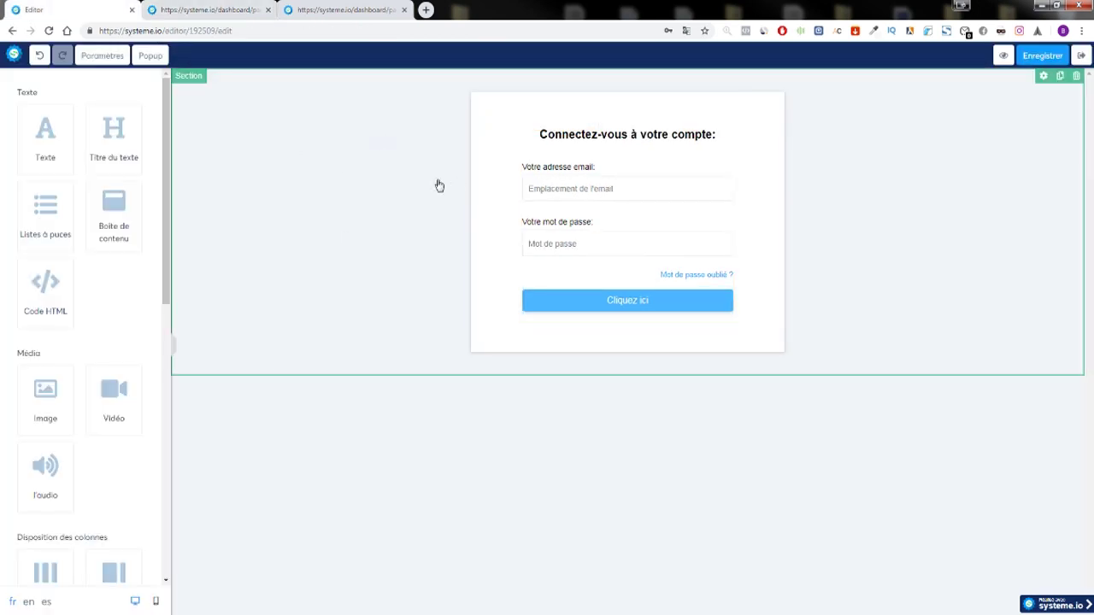
left_click(413, 118)
scroll(116, 369, "down", 3)
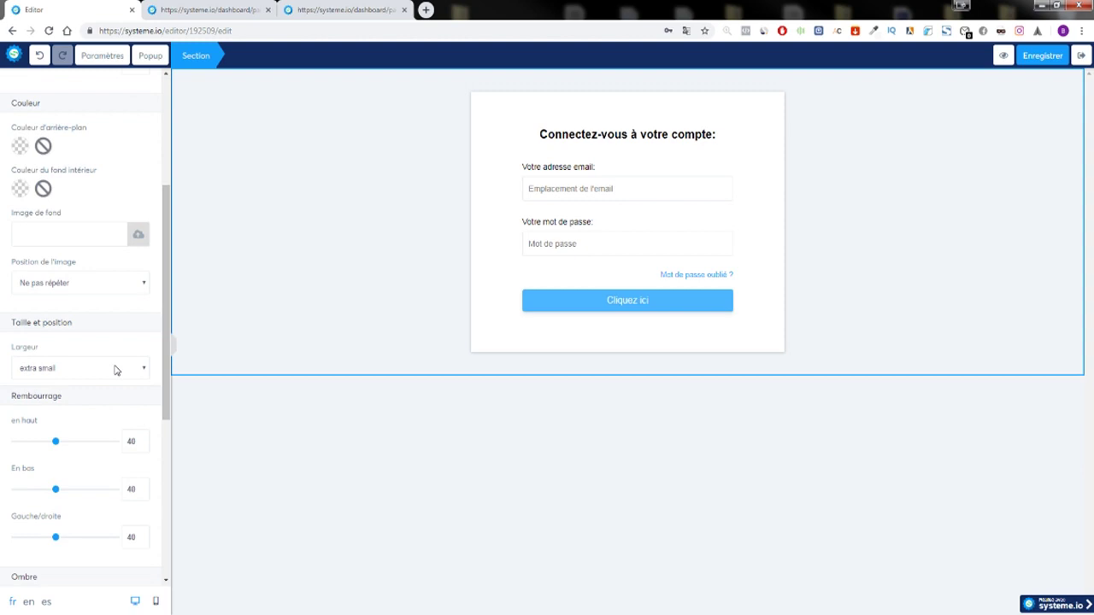
left_click(301, 453)
Step: Add an image element above the login form and fill it with ecomPanda.png from the image library
left_click_drag(68, 385, 557, 115)
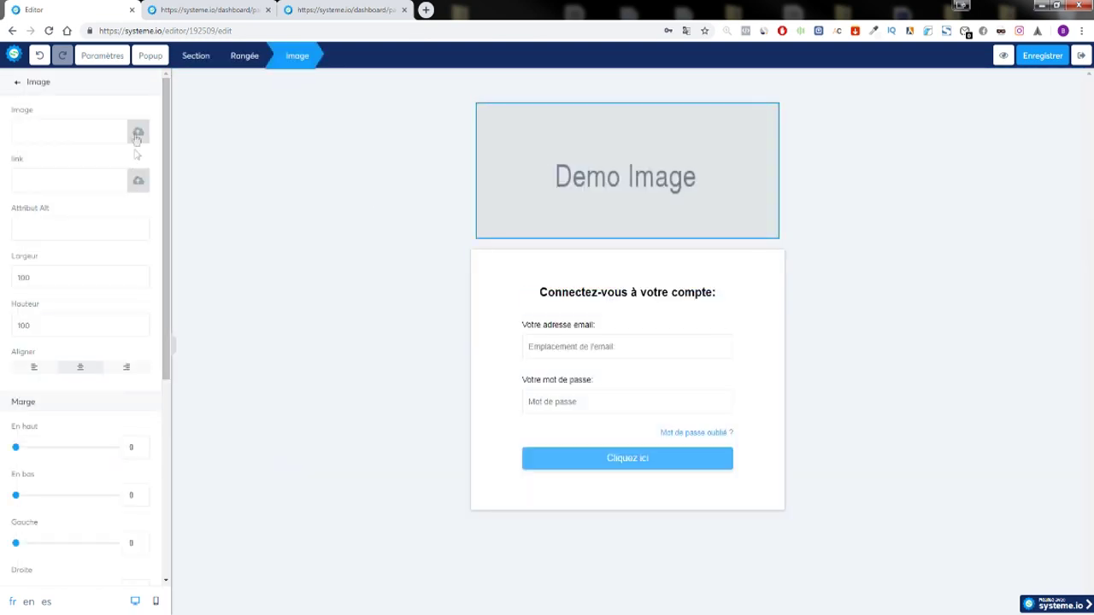
left_click(138, 130)
left_click(624, 177)
scroll(377, 293, "down", 1)
scroll(377, 292, "down", 3)
left_click(523, 282)
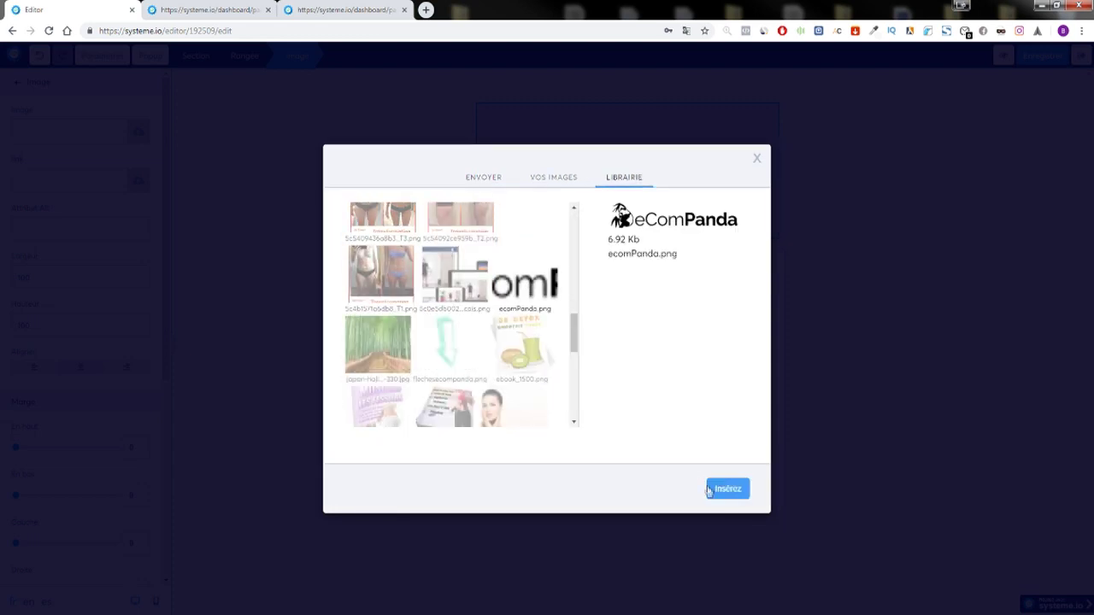
left_click(725, 497)
left_click(422, 178)
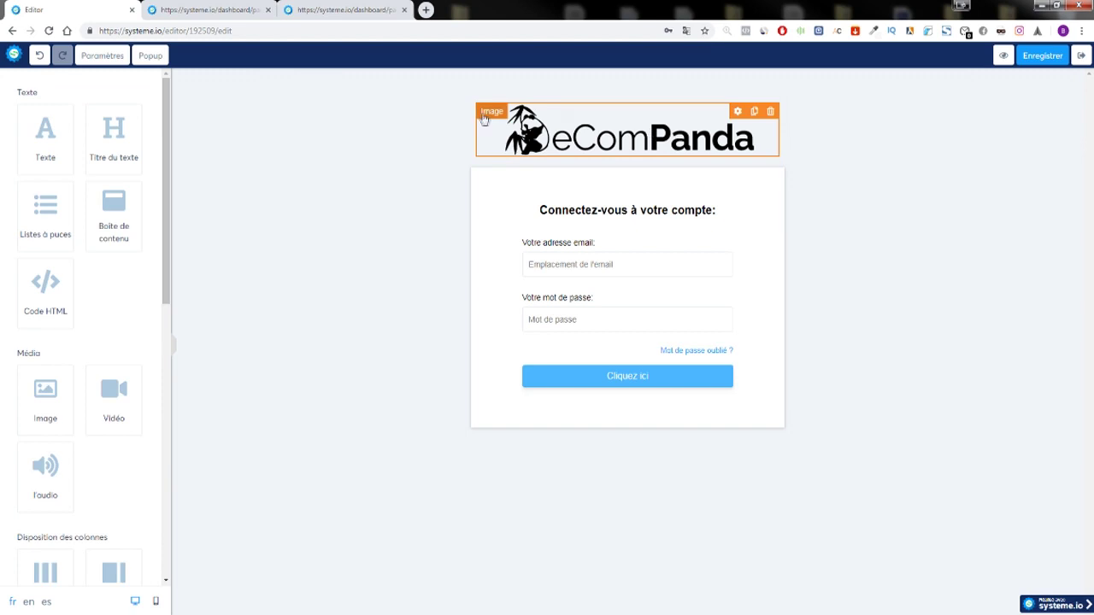
Step: Save the page, exit the editor and view the live login page of templates.systeme.io
left_click(209, 10)
left_click(333, 10)
left_click(68, 9)
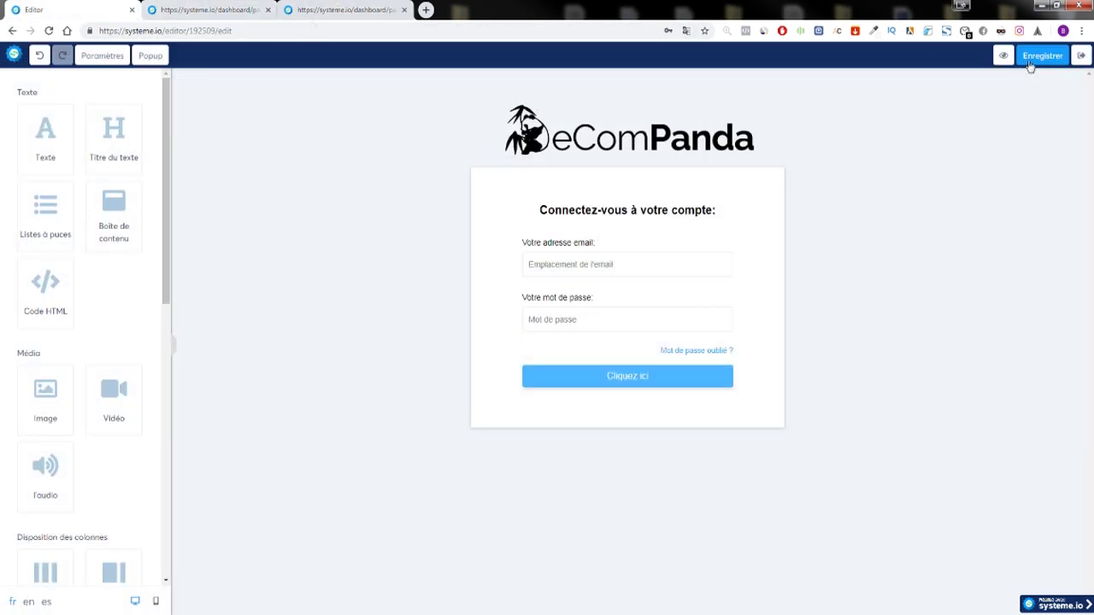
left_click(1081, 56)
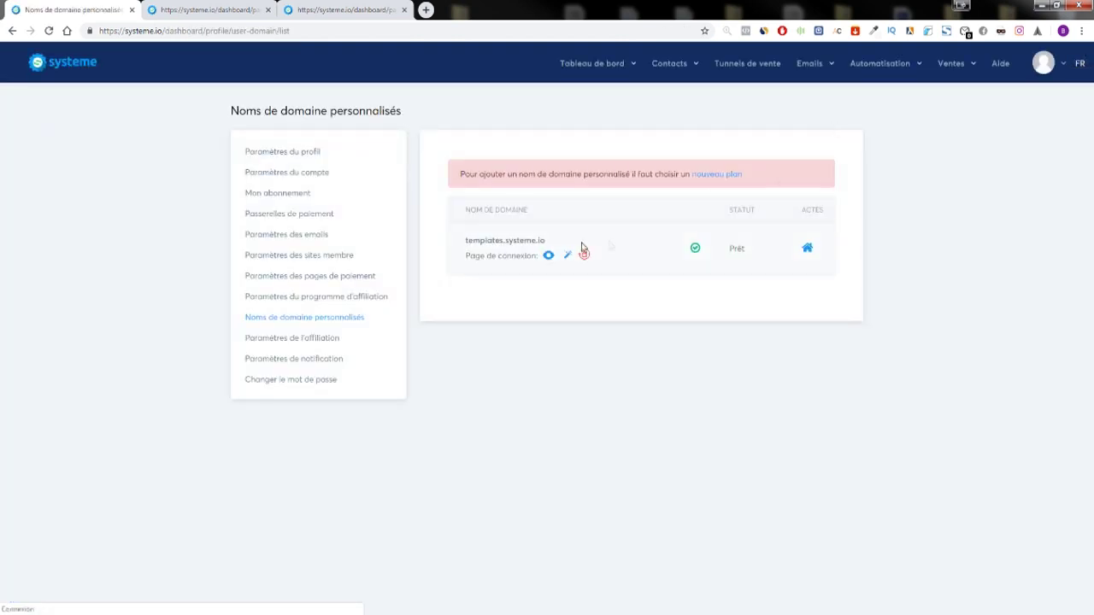
left_click(547, 255)
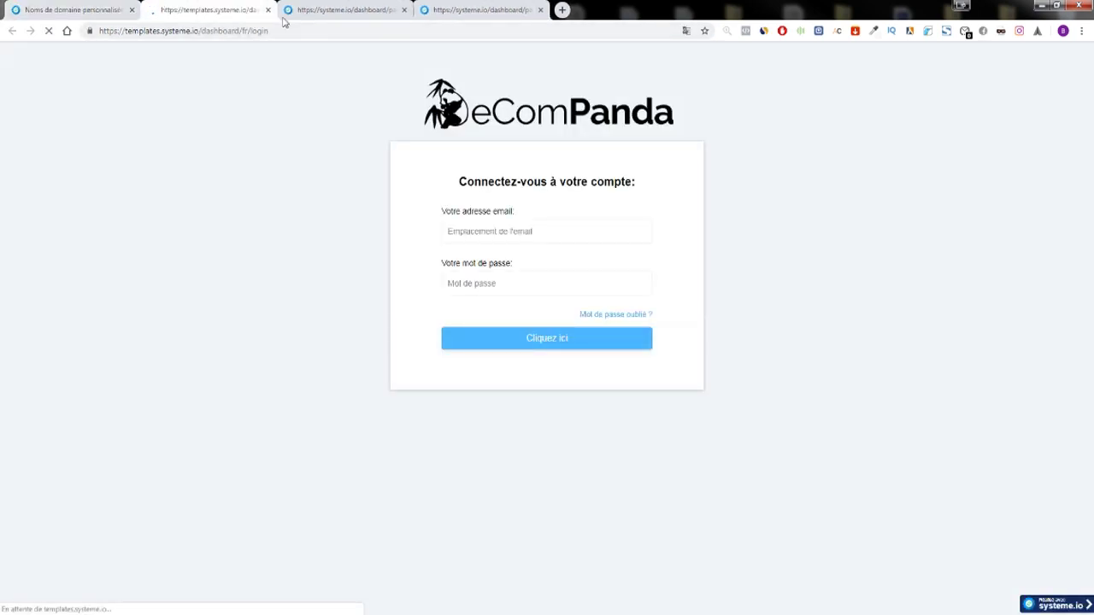
left_click(268, 10)
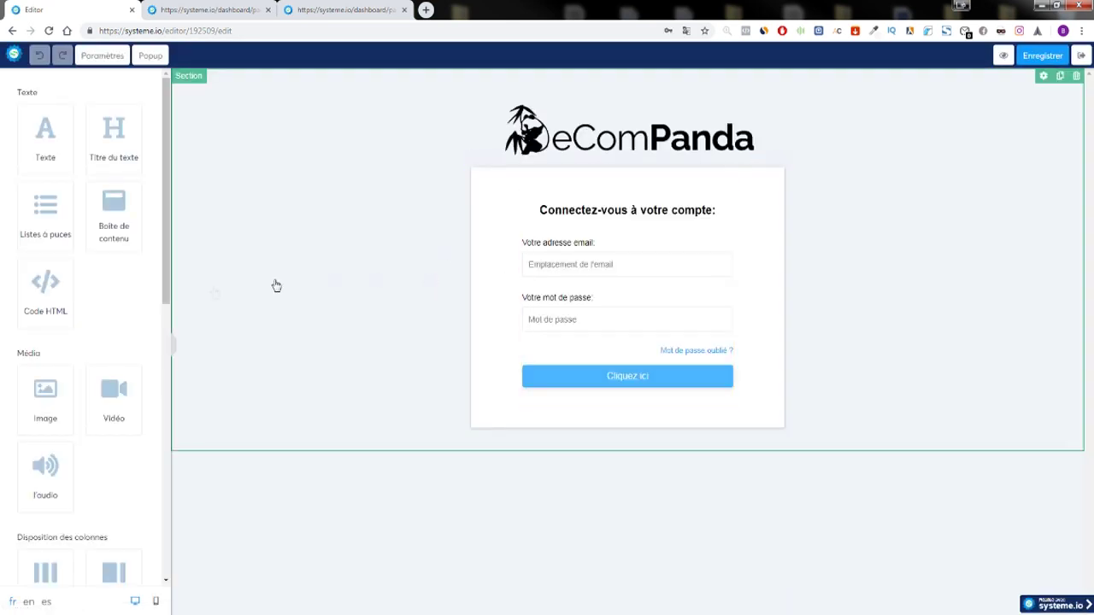
Step: Add a button element below the login form and reduce its top margin
scroll(89, 237, "down", 2)
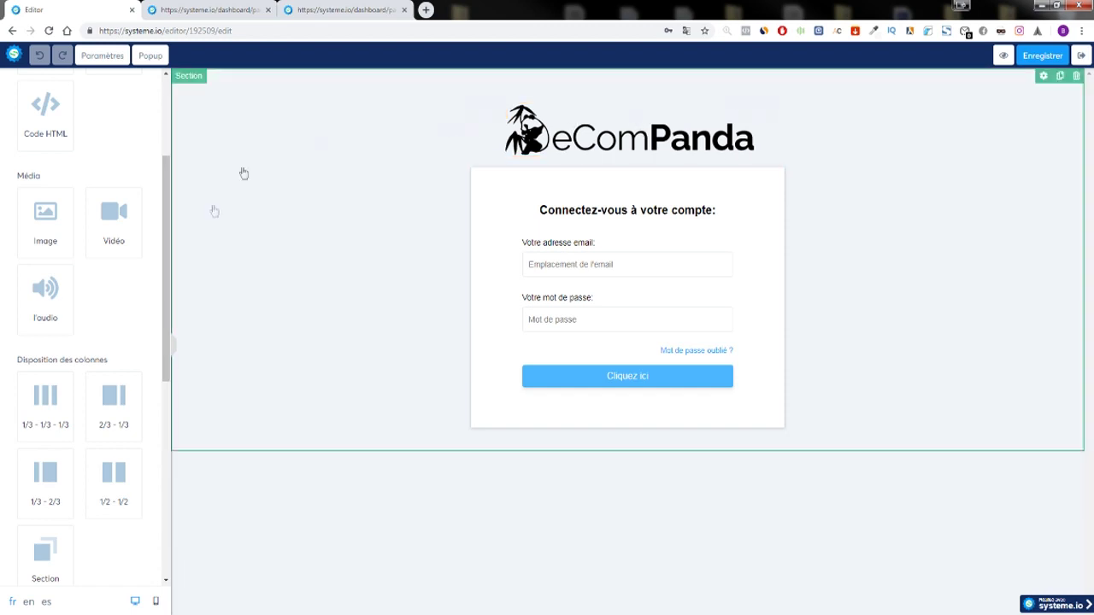
scroll(115, 264, "down", 2)
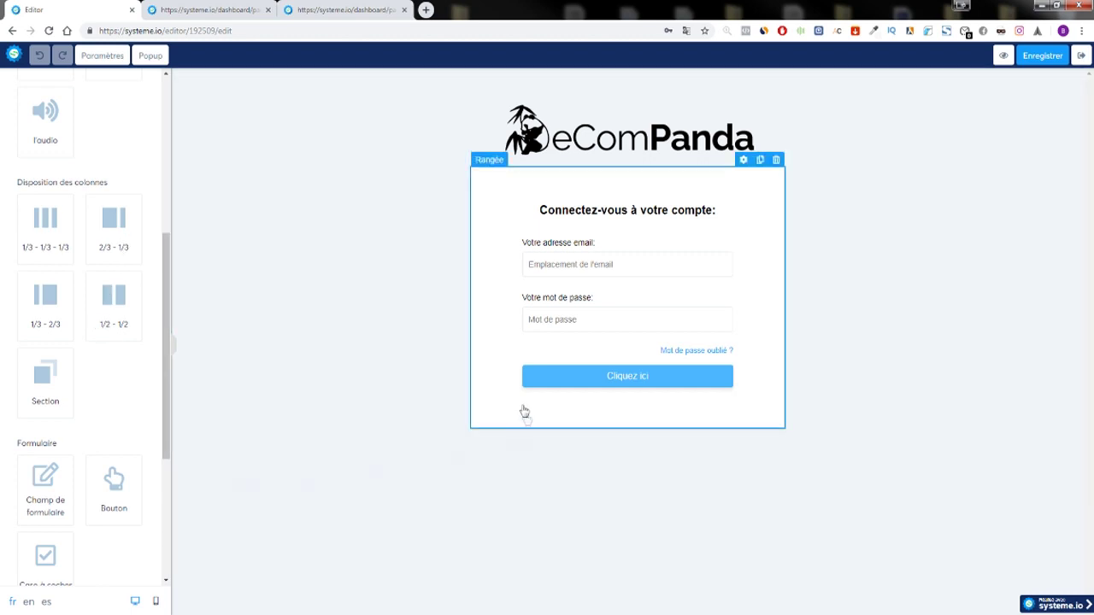
left_click_drag(114, 482, 653, 462)
left_click(707, 469)
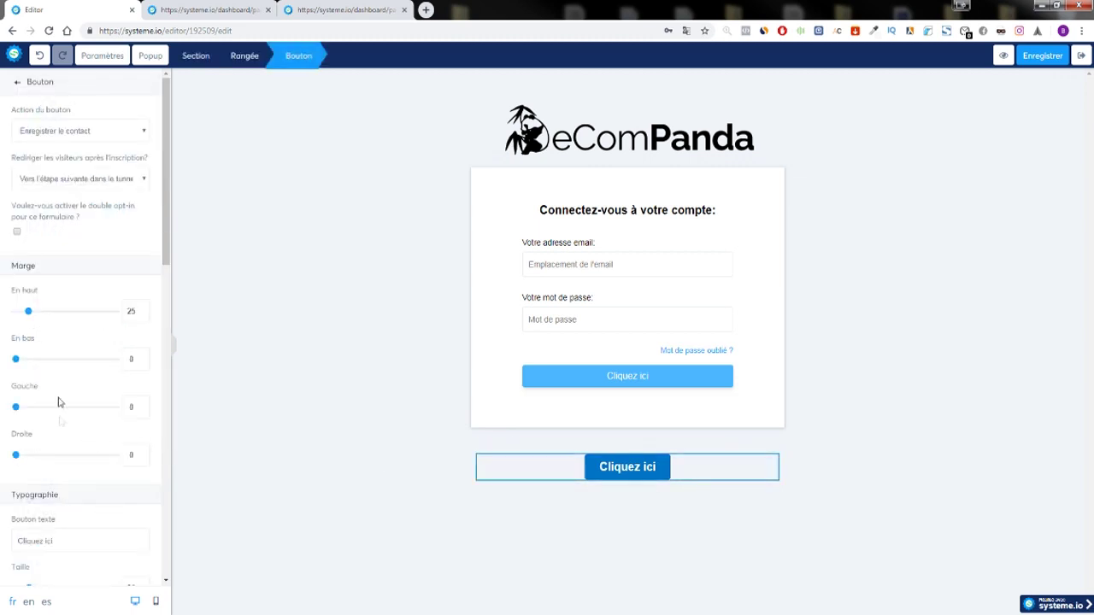
left_click_drag(29, 312, 18, 314)
Step: Remove the new button's background colour and set its text colour to black
scroll(54, 264, "down", 6)
left_click(42, 254)
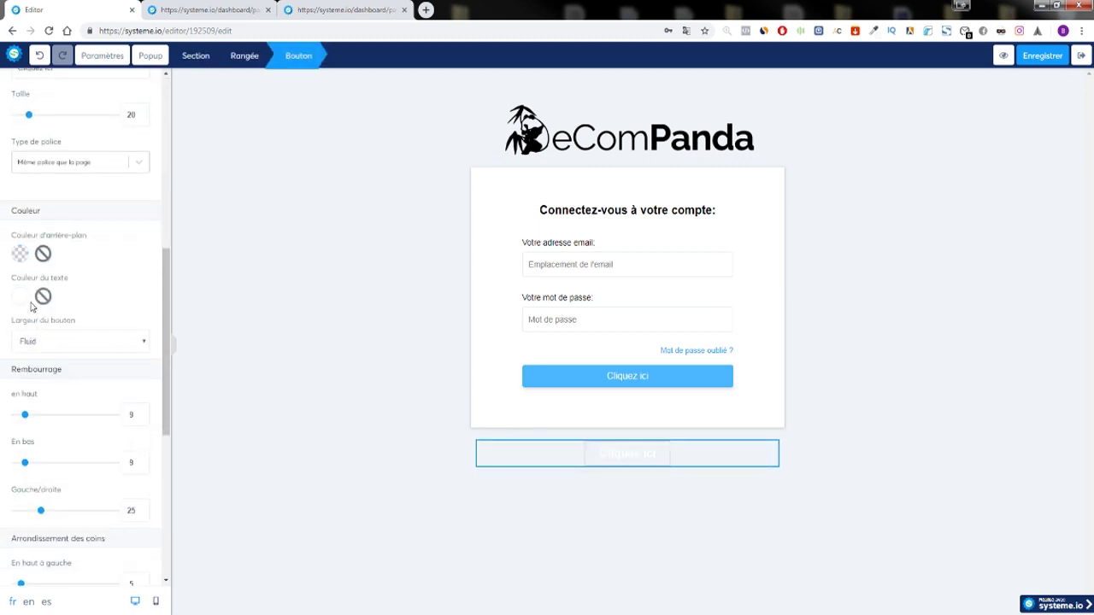
left_click(20, 295)
left_click_drag(38, 389, 32, 406)
left_click(74, 278)
Step: Set the new button's border type to Aucun
scroll(69, 290, "down", 5)
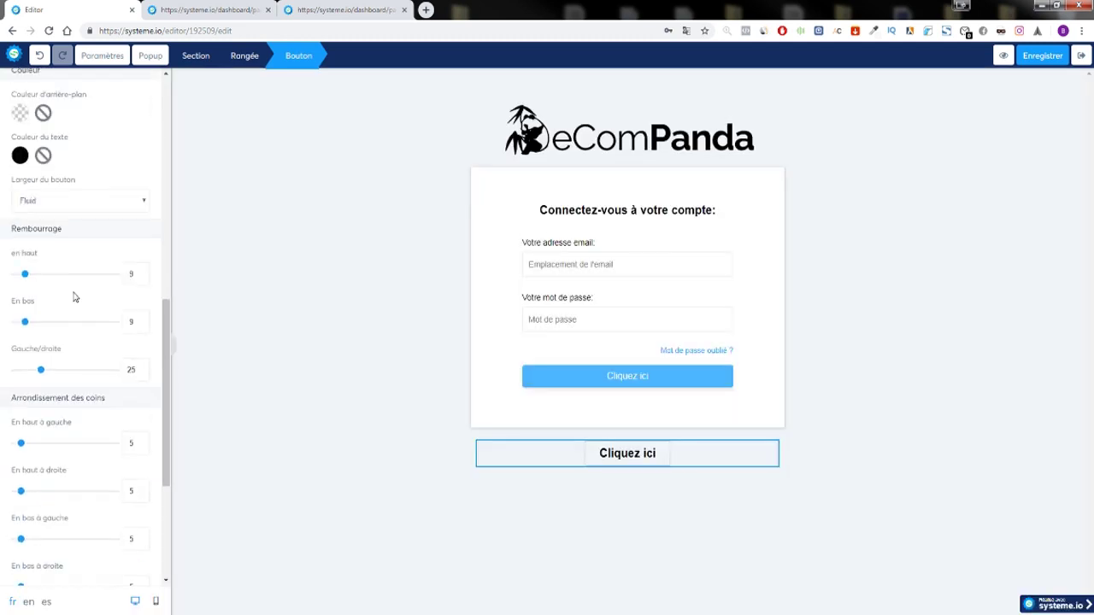
left_click(43, 416)
left_click(41, 432)
left_click(41, 416)
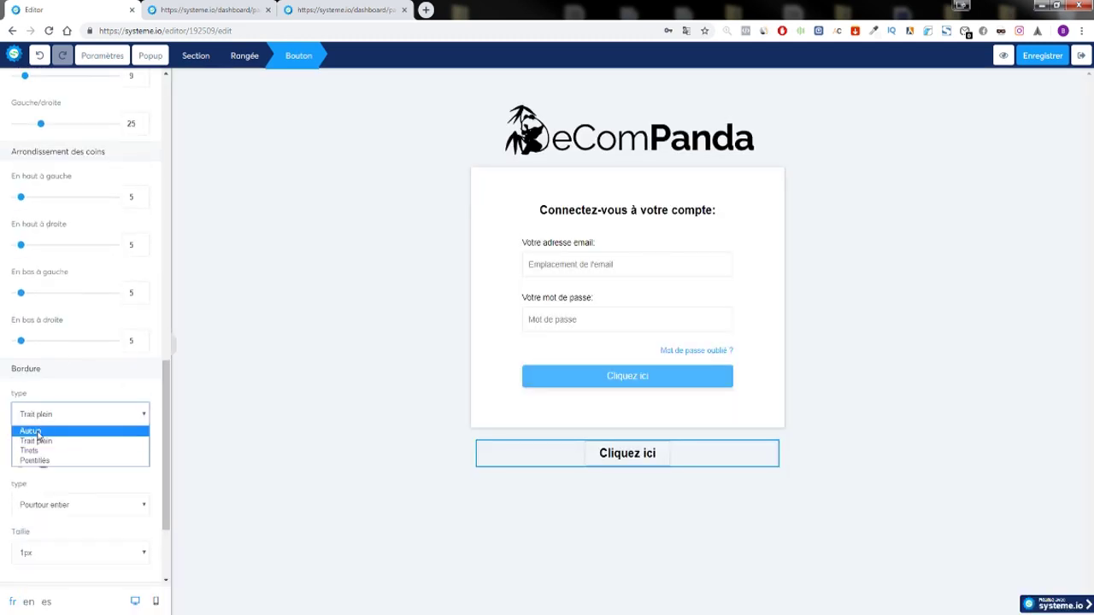
left_click(36, 429)
Step: Set the new button's font size to 16 and its text to ">> Retour vers la boutique"
scroll(103, 273, "up", 7)
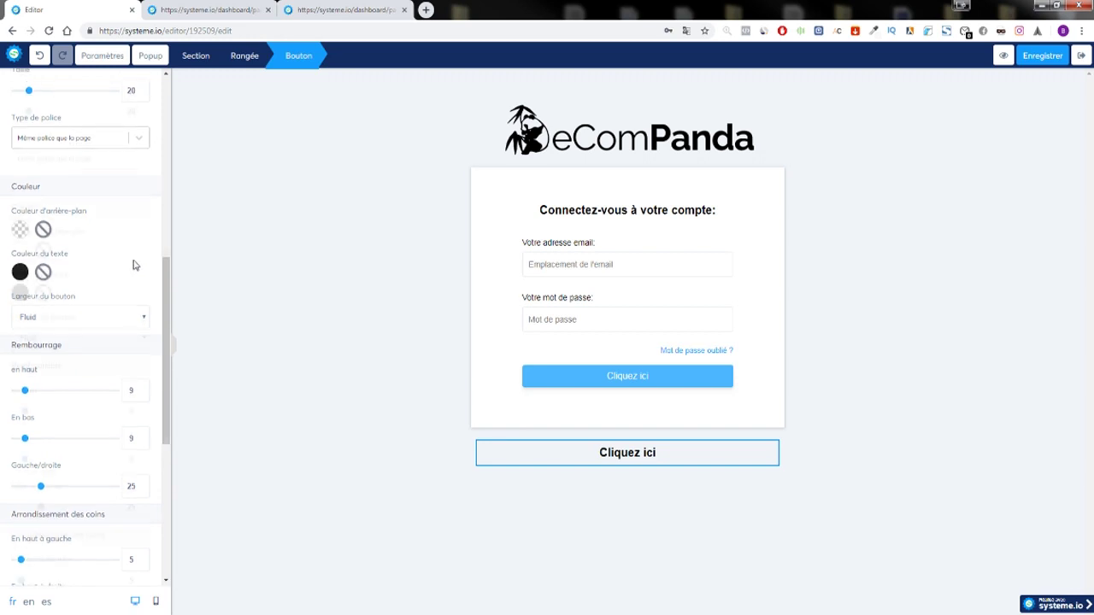
left_click(142, 263)
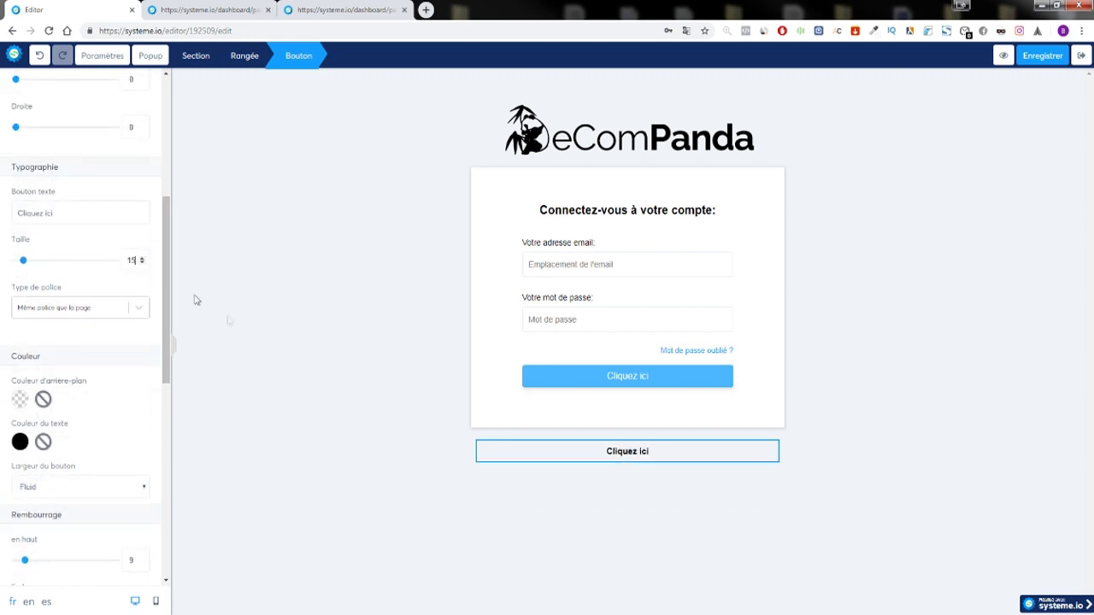
left_click(142, 256)
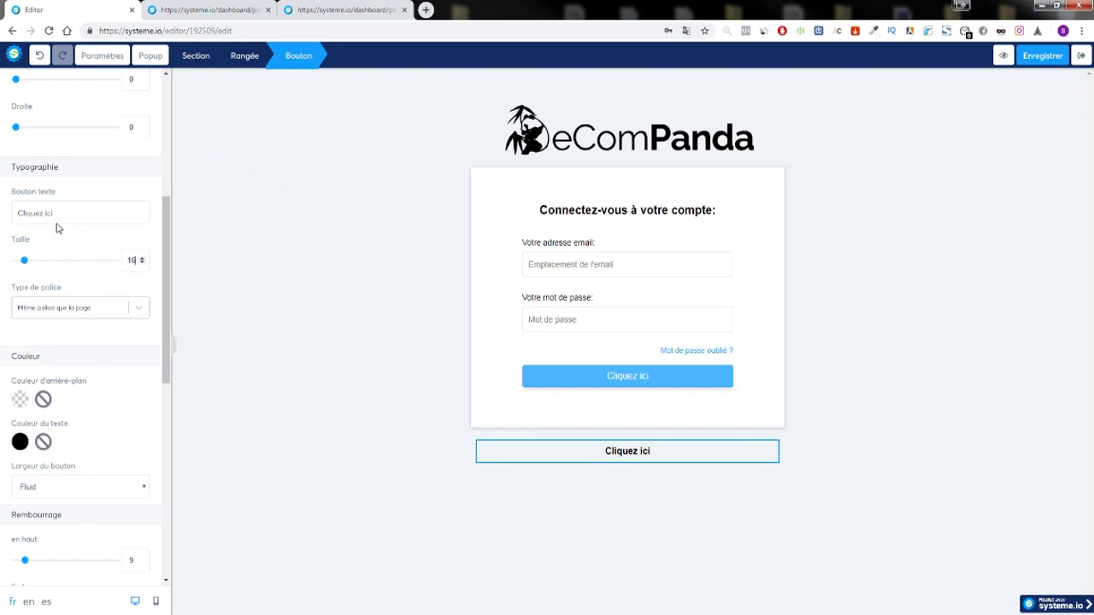
triple_click(79, 205)
type(">> Retour cve")
key("BackSpace")
key("BackSpace")
key("BackSpace")
type("vers la boutique")
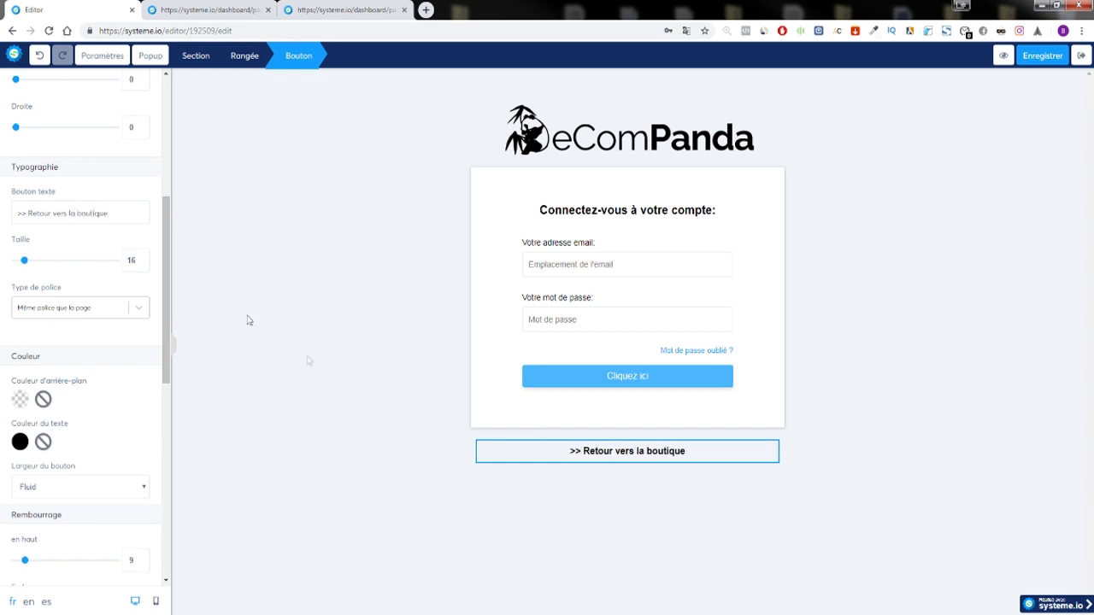
Step: Change the ">> Retour vers la boutique" button's action to open a URL, and paste the preview page's address as its target
left_click(496, 475)
left_click(625, 457)
left_click(83, 131)
left_click(70, 167)
left_click(196, 9)
left_click(171, 31)
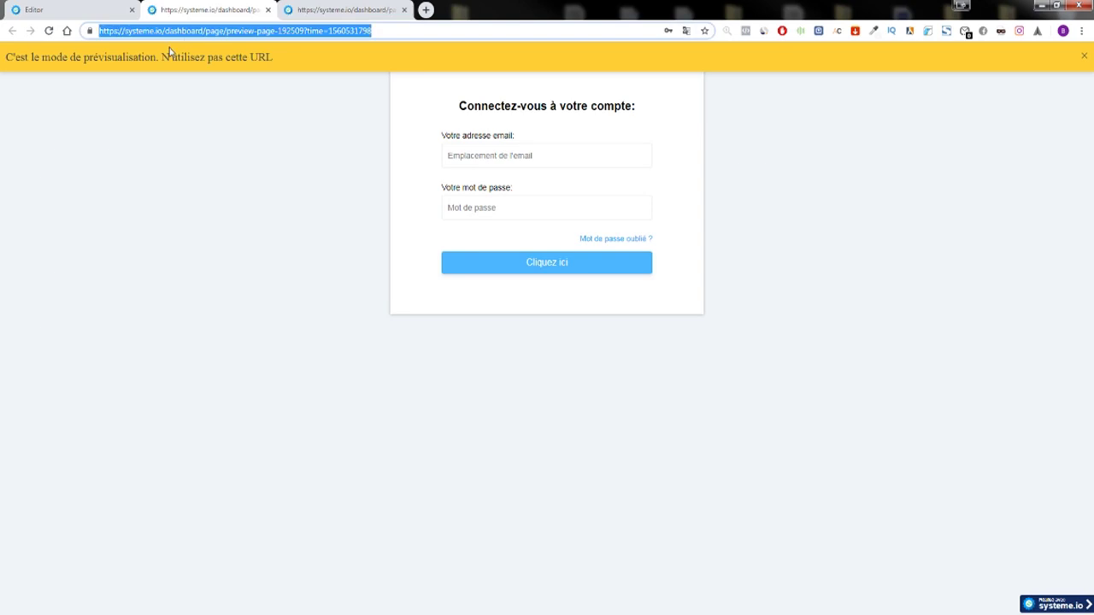
key("ctrl+c")
left_click(60, 9)
left_click(83, 172)
key("ctrl+v")
left_click(357, 301)
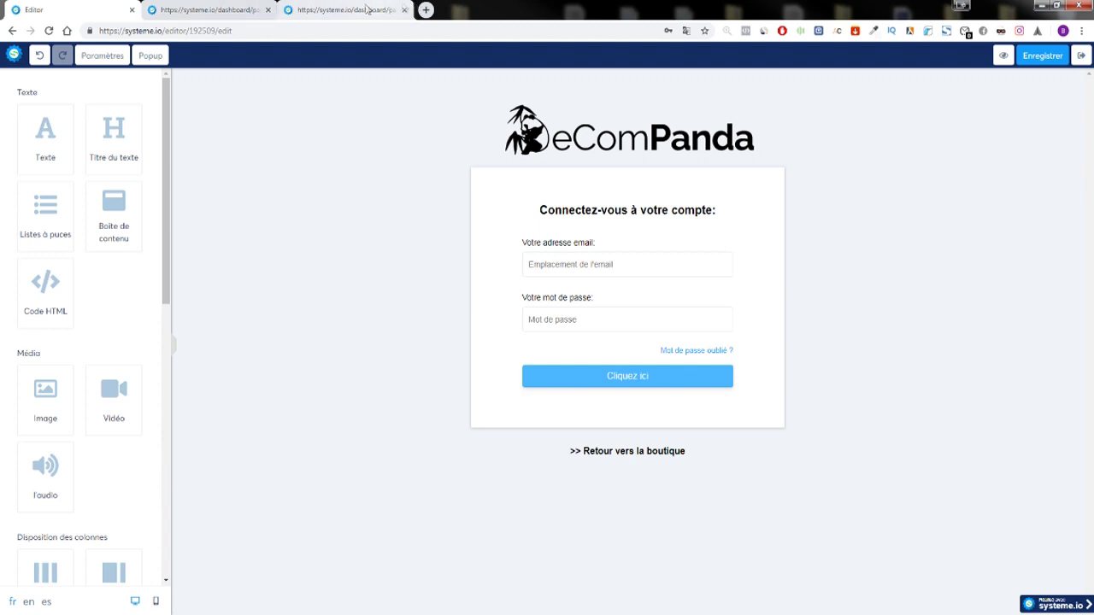
Step: Visit ecomharder.fr, open its login page as an example, and follow that page's logo link to the home page
left_click(339, 11)
left_click(301, 33)
type("ecomh")
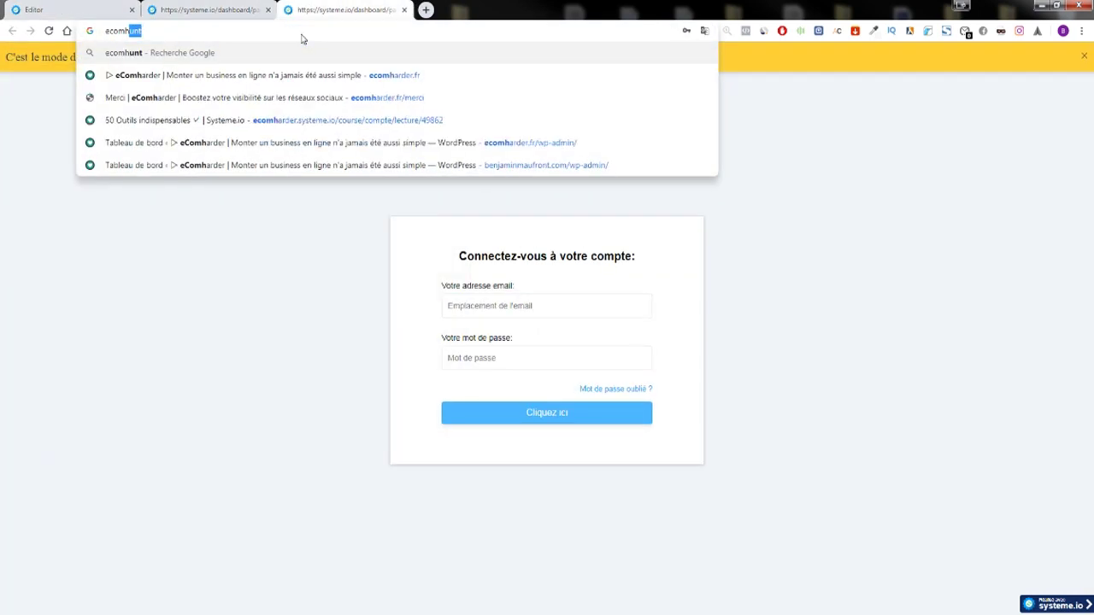
key("Down")
key("Return")
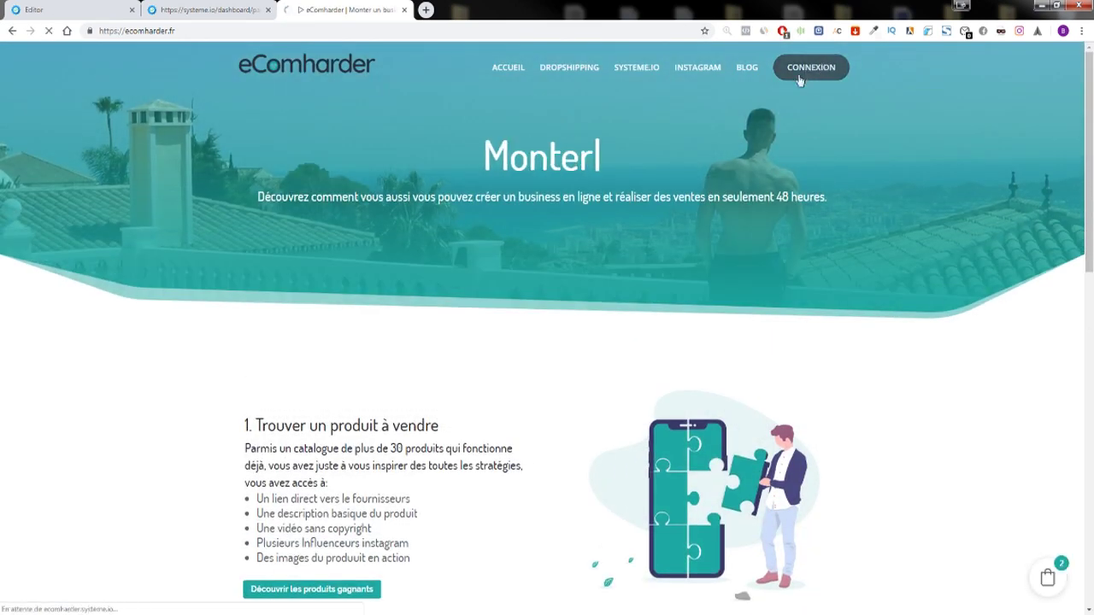
left_click(800, 68)
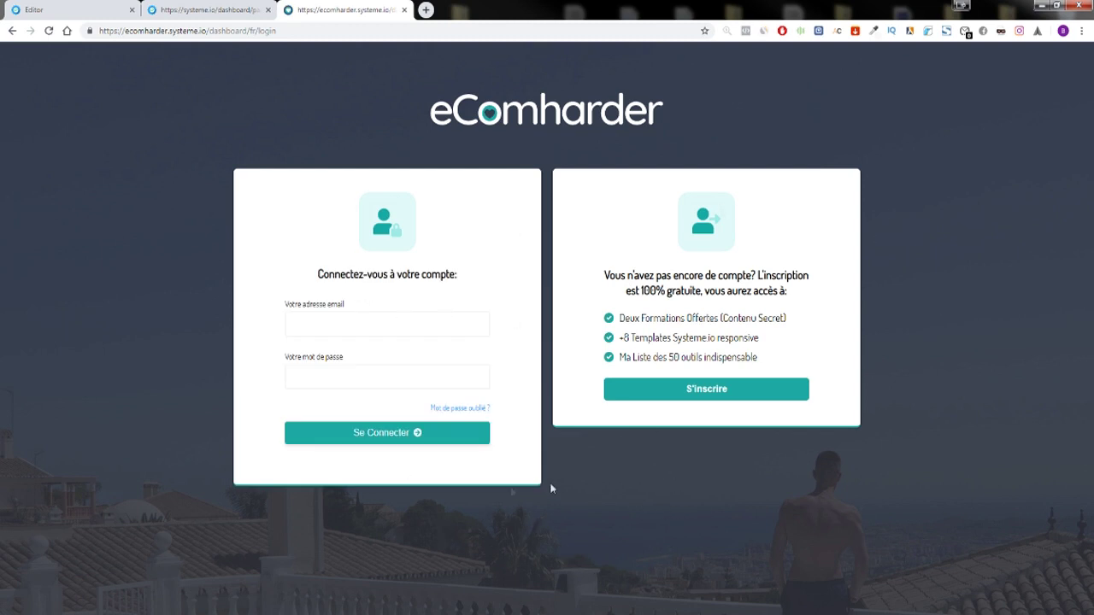
left_click(488, 119)
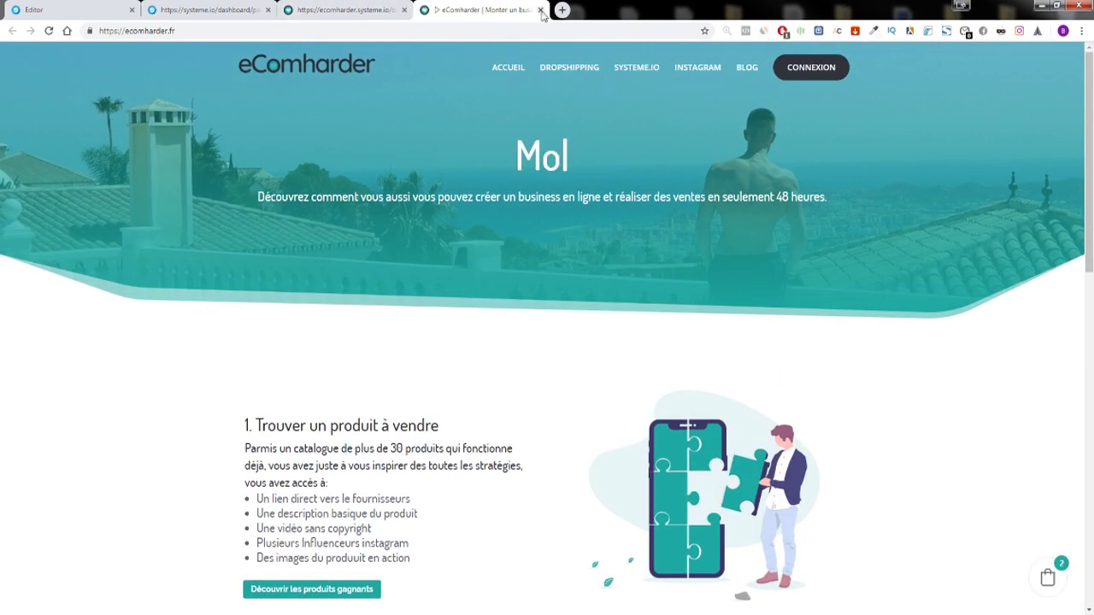
left_click(540, 10)
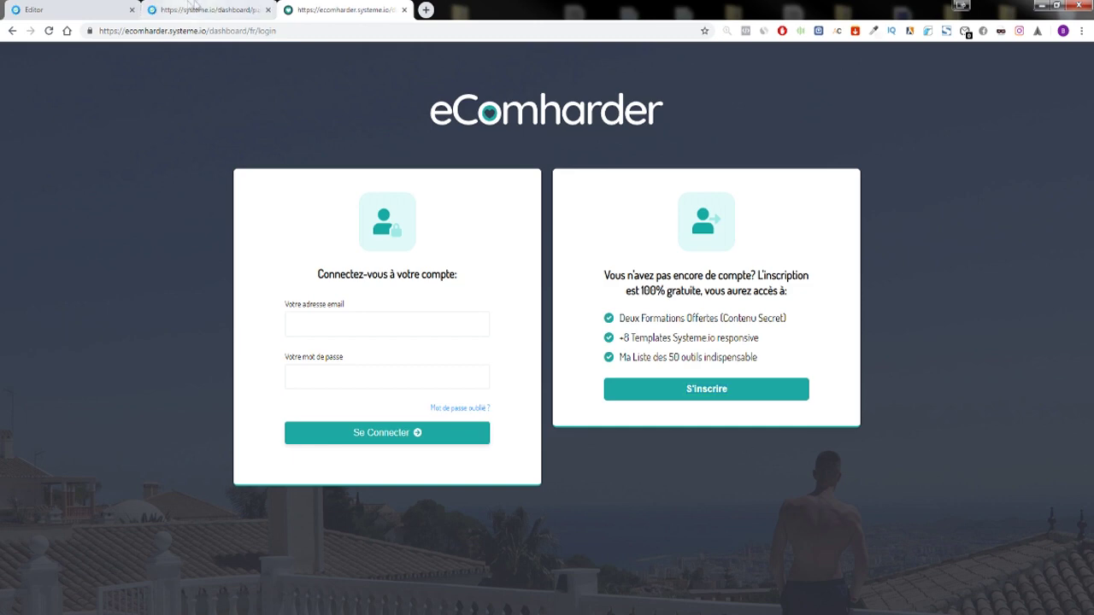
key("ctrl+shift+Tab")
key("ctrl+shift+Tab")
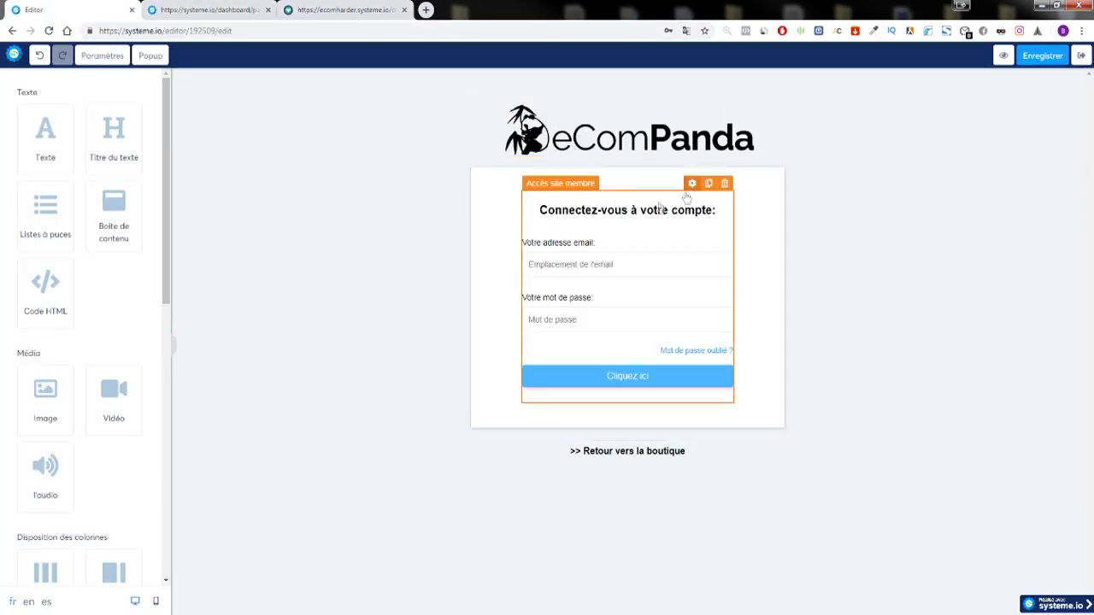
Step: Set the background colour of the login form's "Cliquez ici" button to black
left_click(691, 184)
scroll(81, 376, "down", 5)
left_click(20, 394)
left_click(78, 576)
left_click(137, 354)
left_click(366, 186)
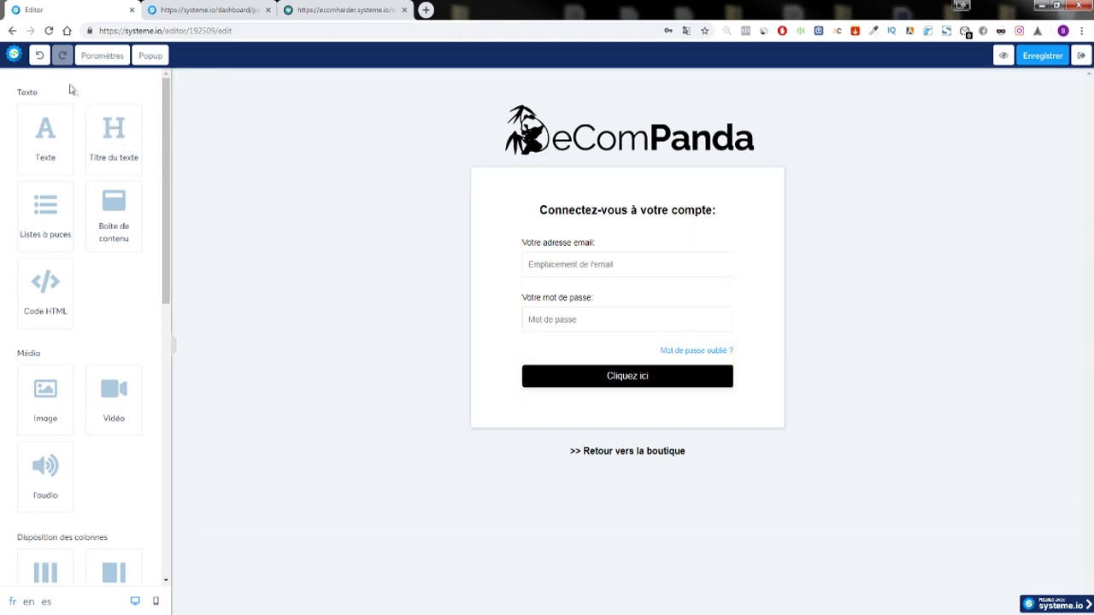
Step: Examine the header and footer code fields in the page settings, and look at the eComharder login page again
left_click(103, 55)
scroll(67, 239, "down", 10)
left_click(58, 371)
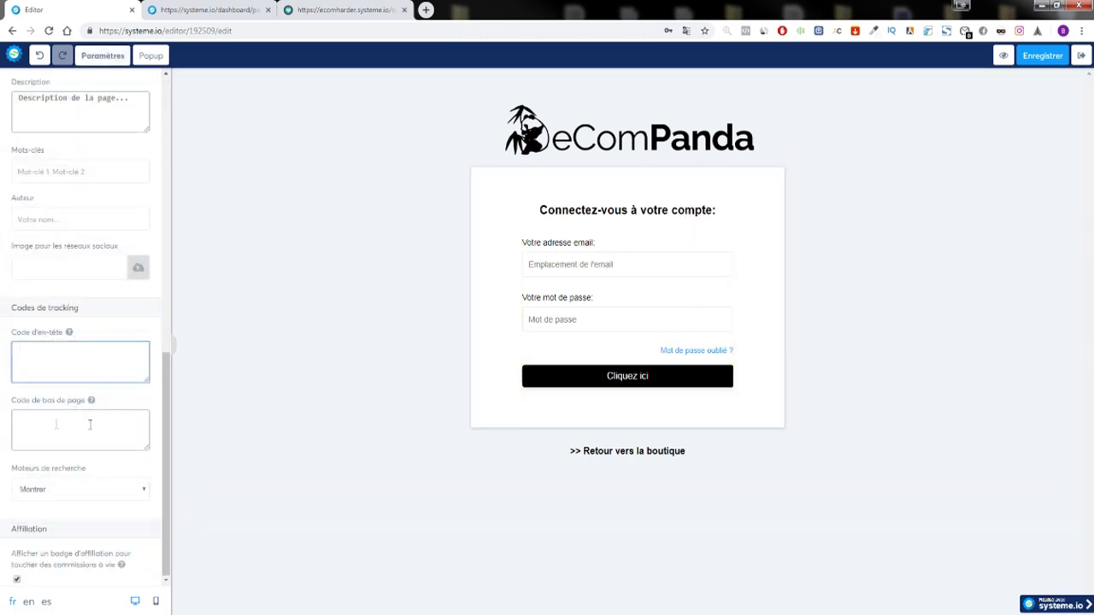
left_click(346, 10)
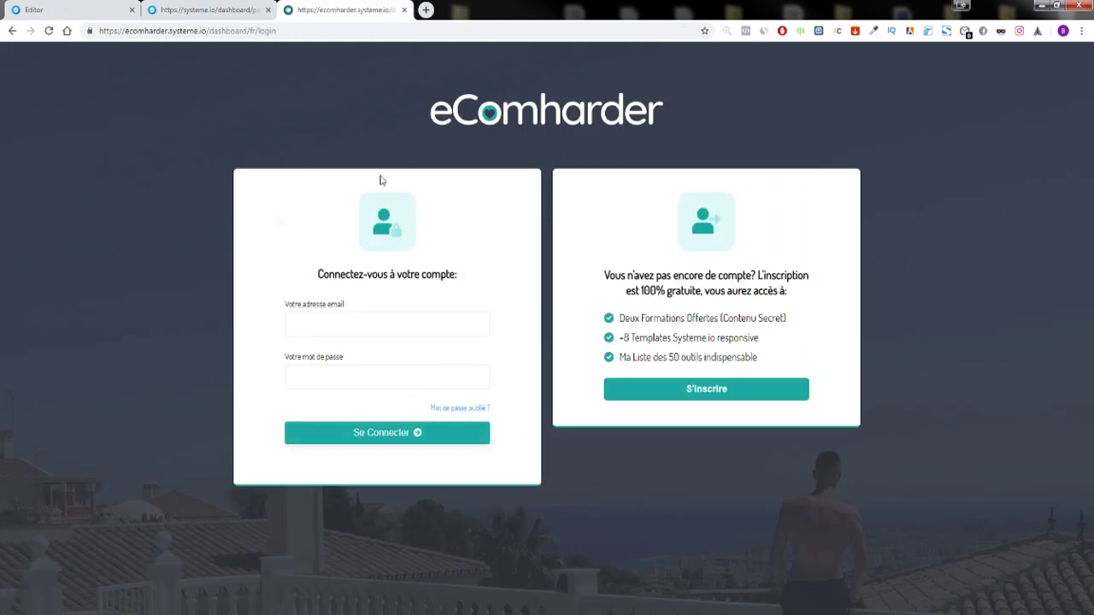
left_click(94, 10)
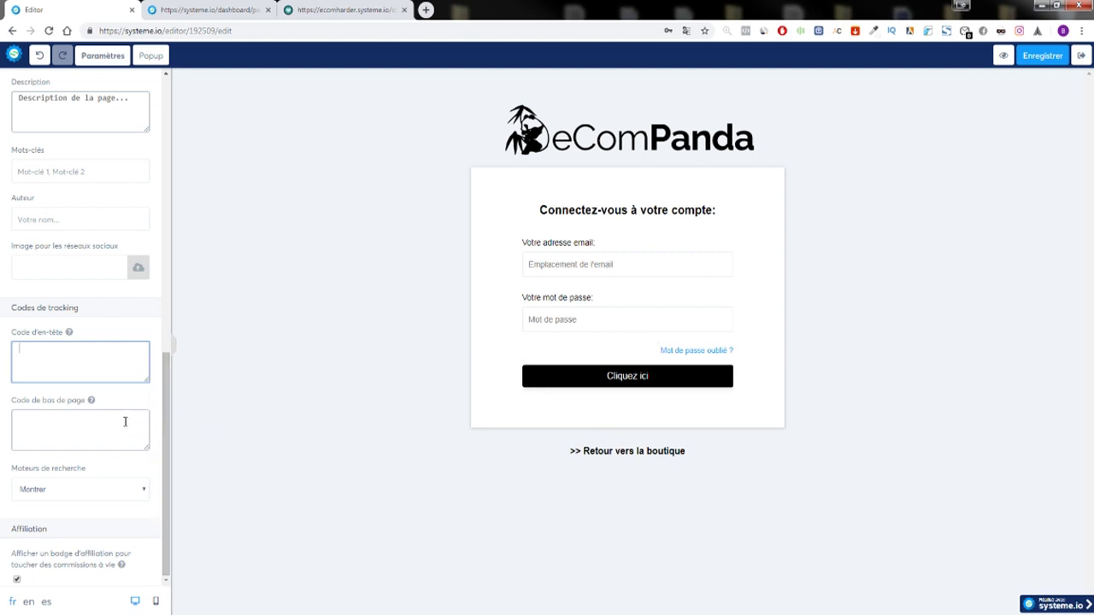
Step: Disable the affiliation badge in the page settings, and locate that badge on the earlier preview page
left_click(16, 581)
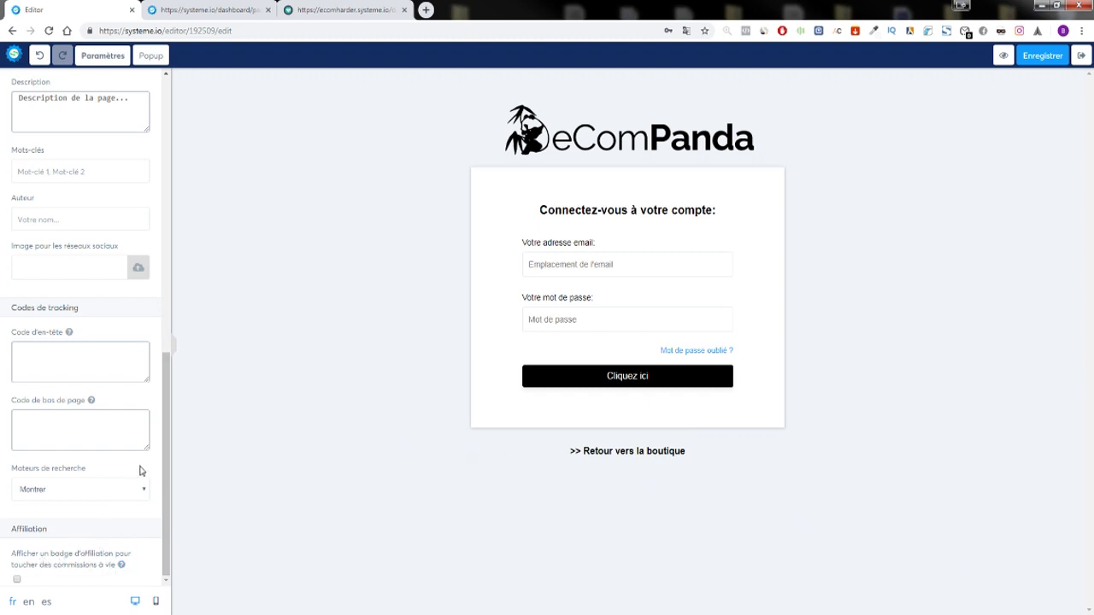
left_click(429, 438)
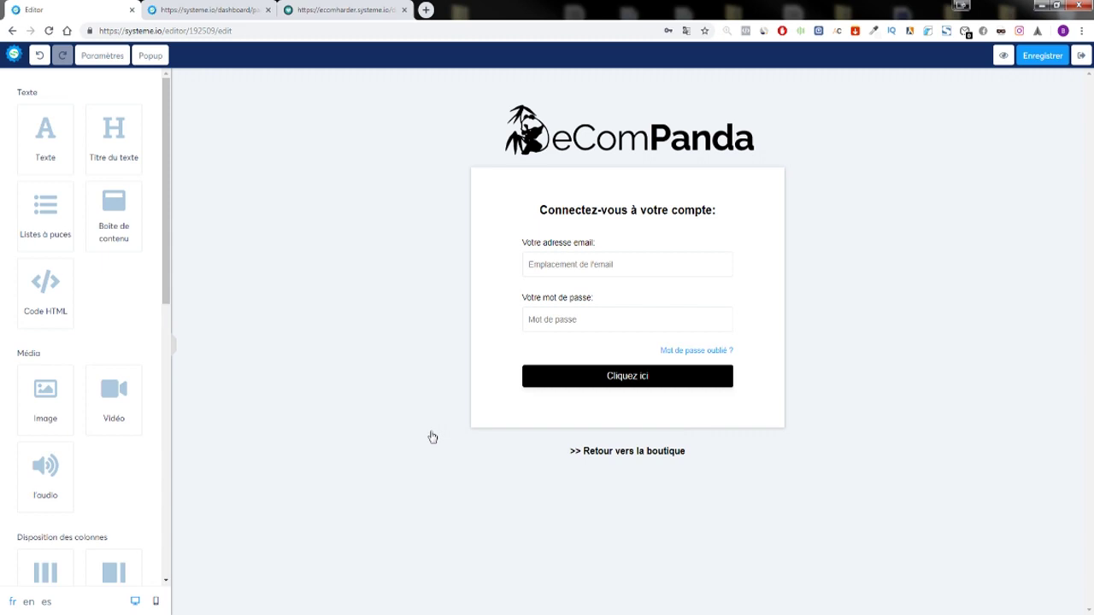
key("ctrl+Tab")
left_click_drag(1050, 610, 794, 502)
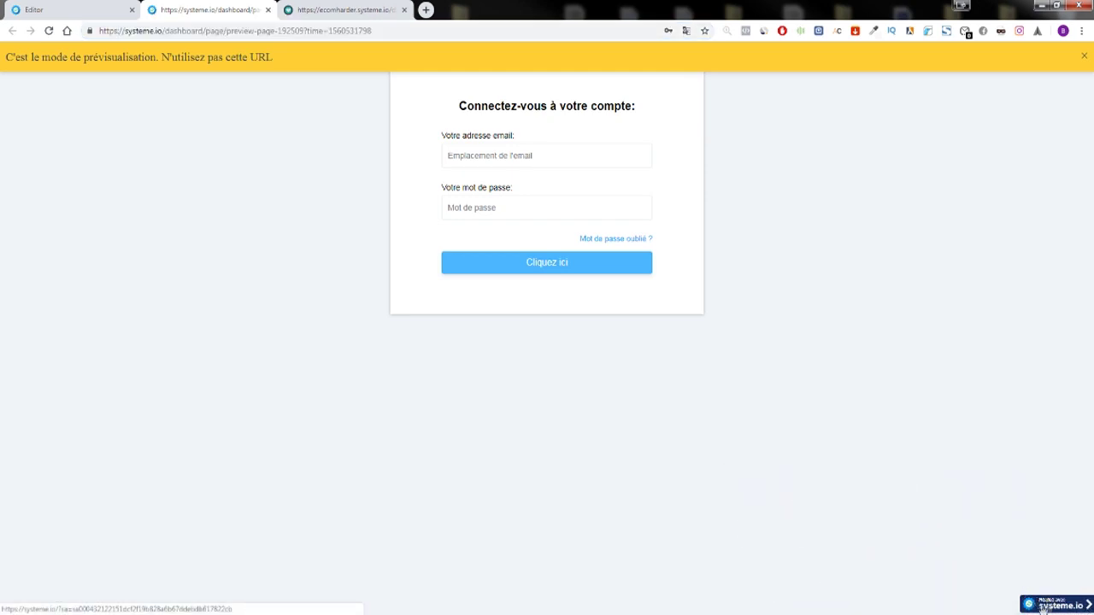
Step: Look through the systeme.io templates on ecomharder.fr, preview the light green Fitness template, and return to the login page editor
left_click(124, 8)
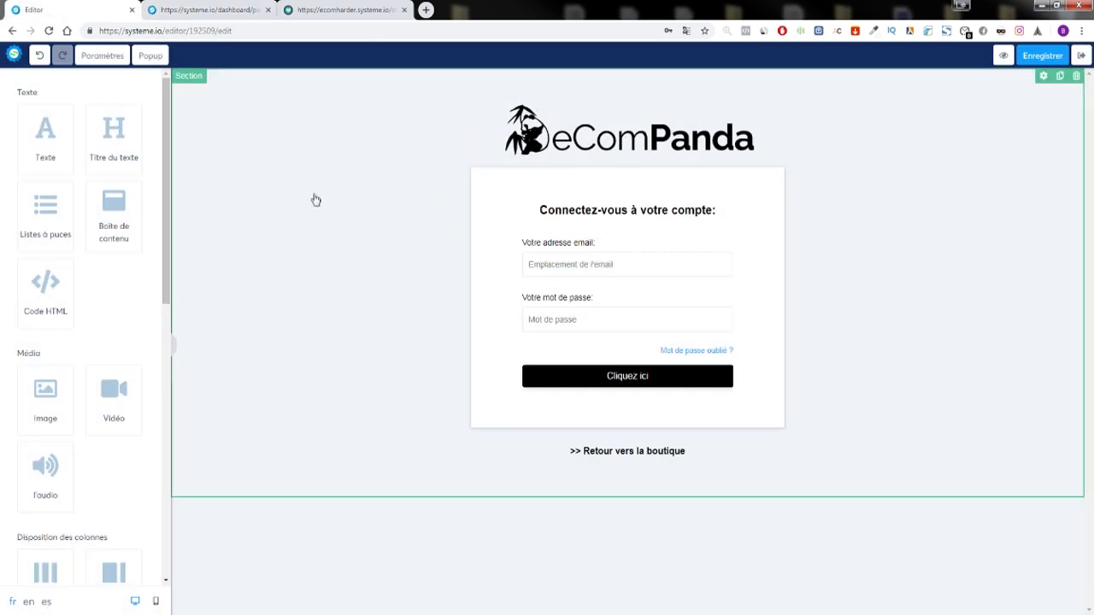
left_click(342, 10)
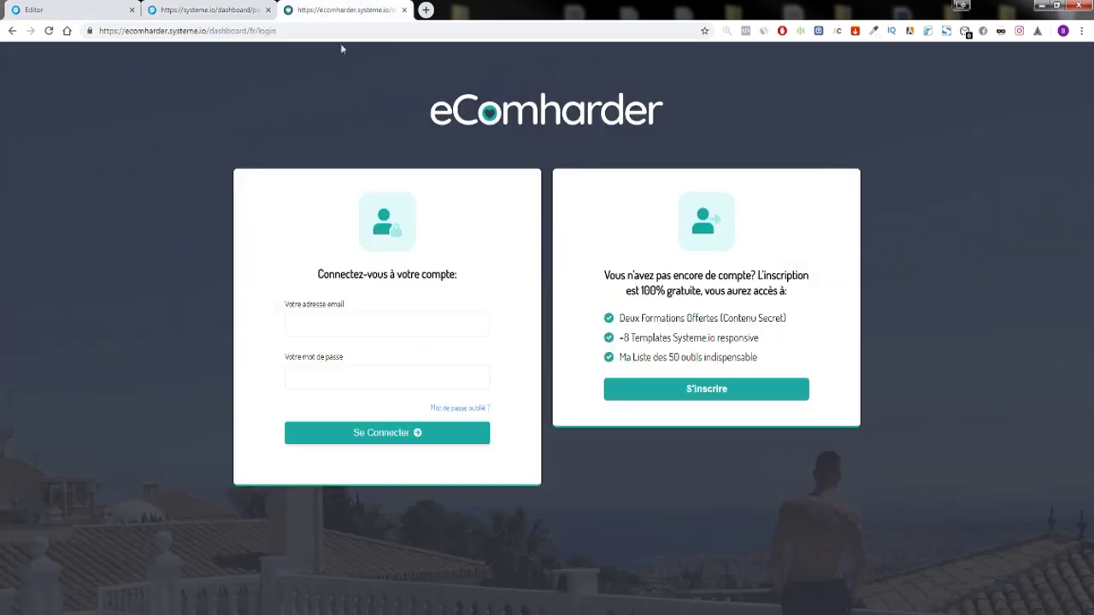
left_click(12, 30)
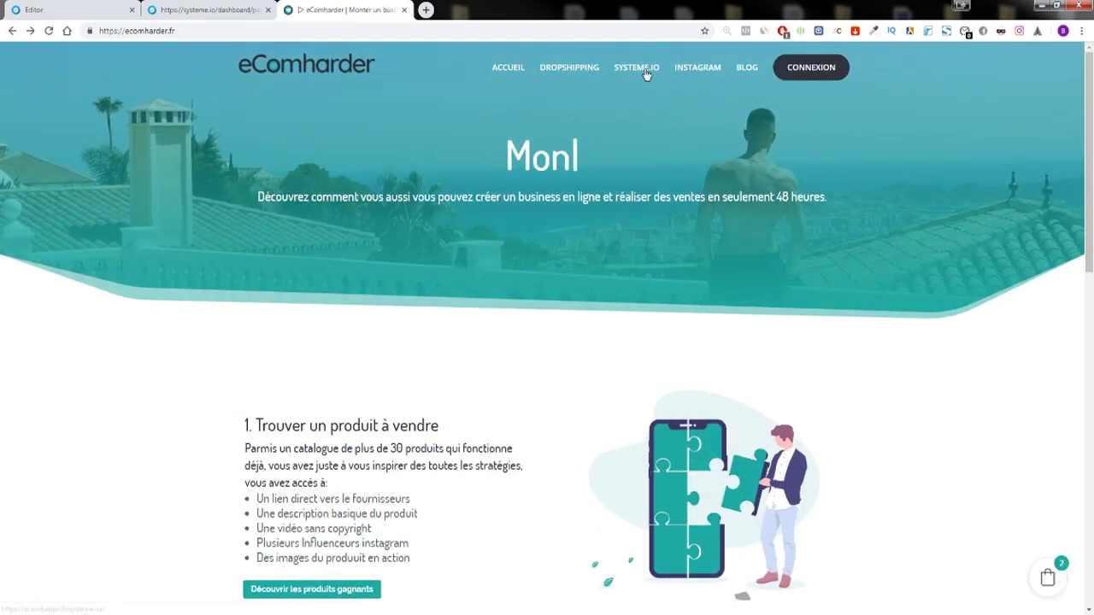
left_click(641, 70)
scroll(468, 220, "down", 2)
scroll(468, 220, "down", 2)
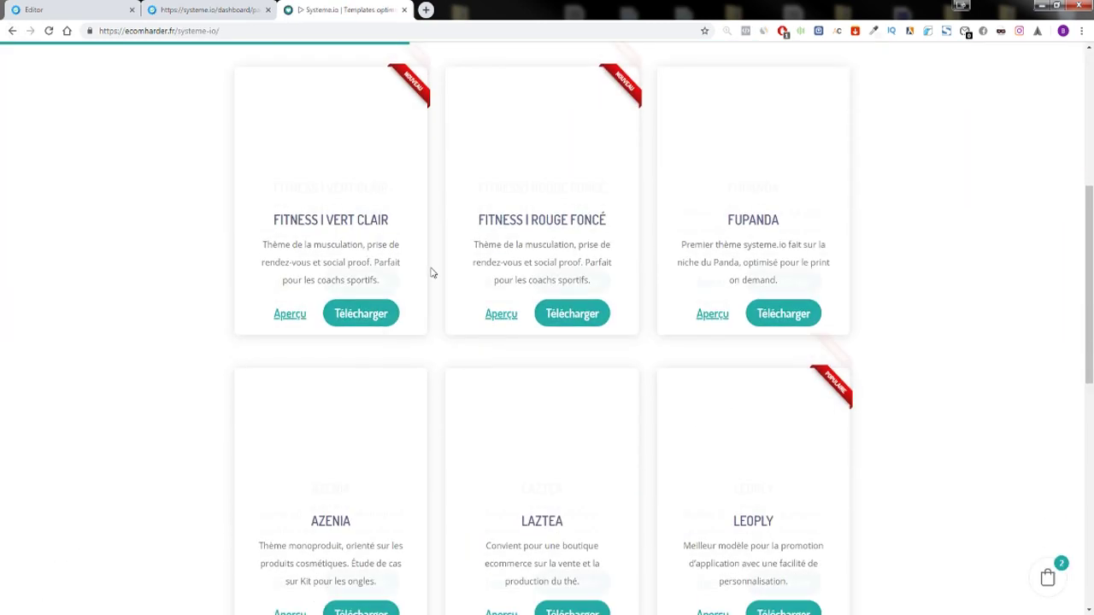
left_click(288, 276)
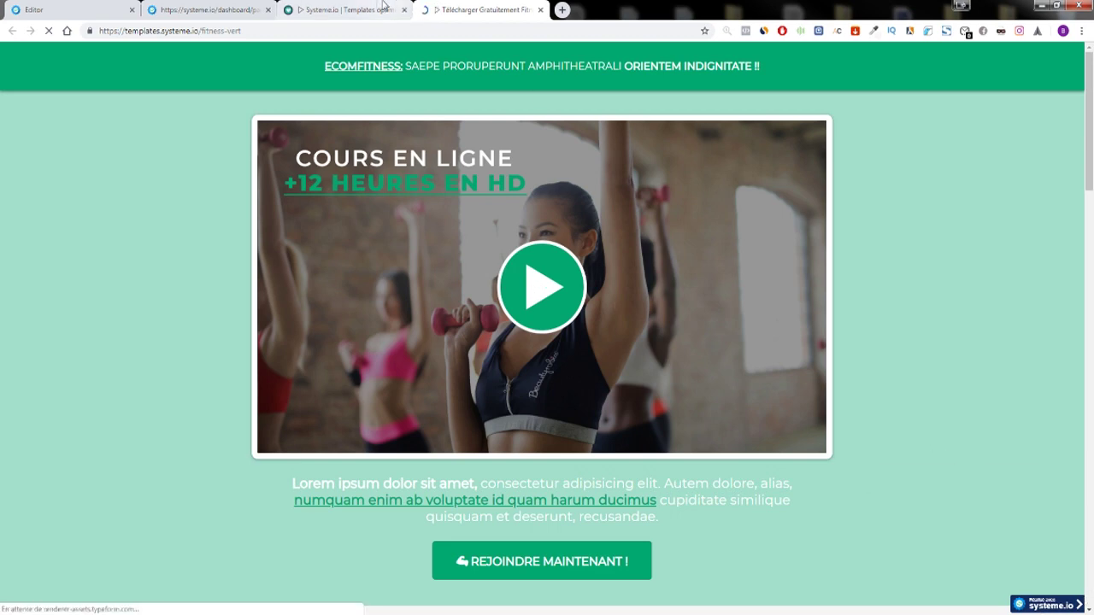
left_click(346, 9)
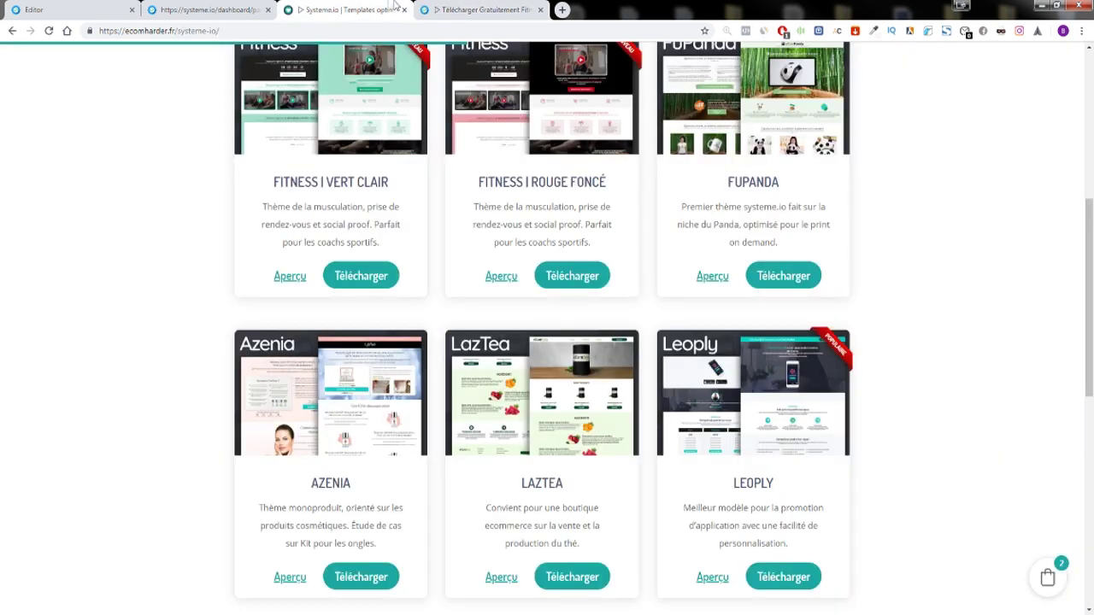
left_click(454, 9)
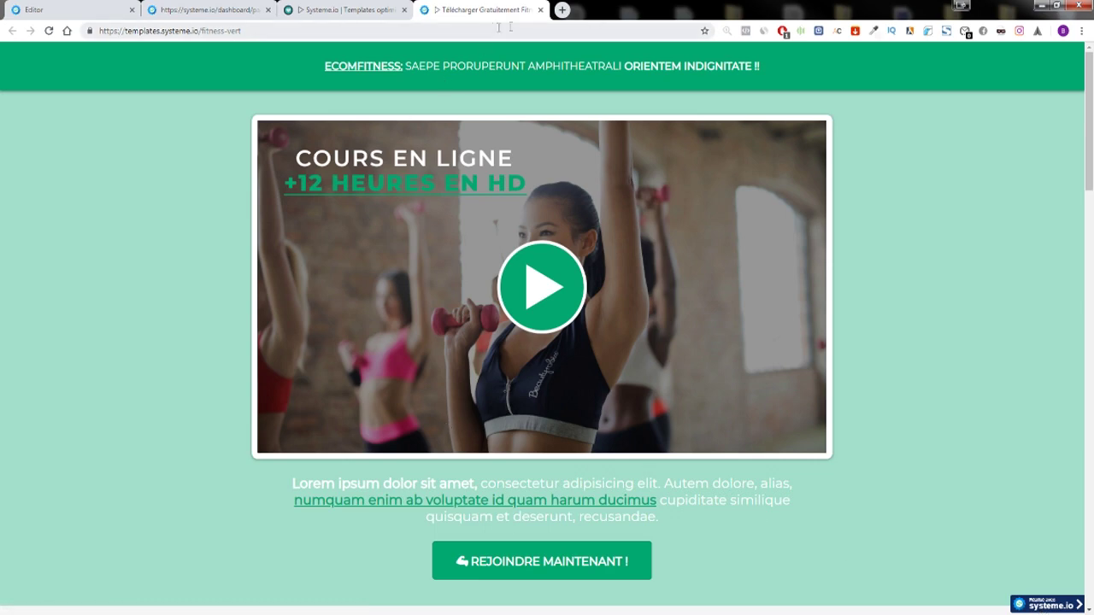
left_click(540, 9)
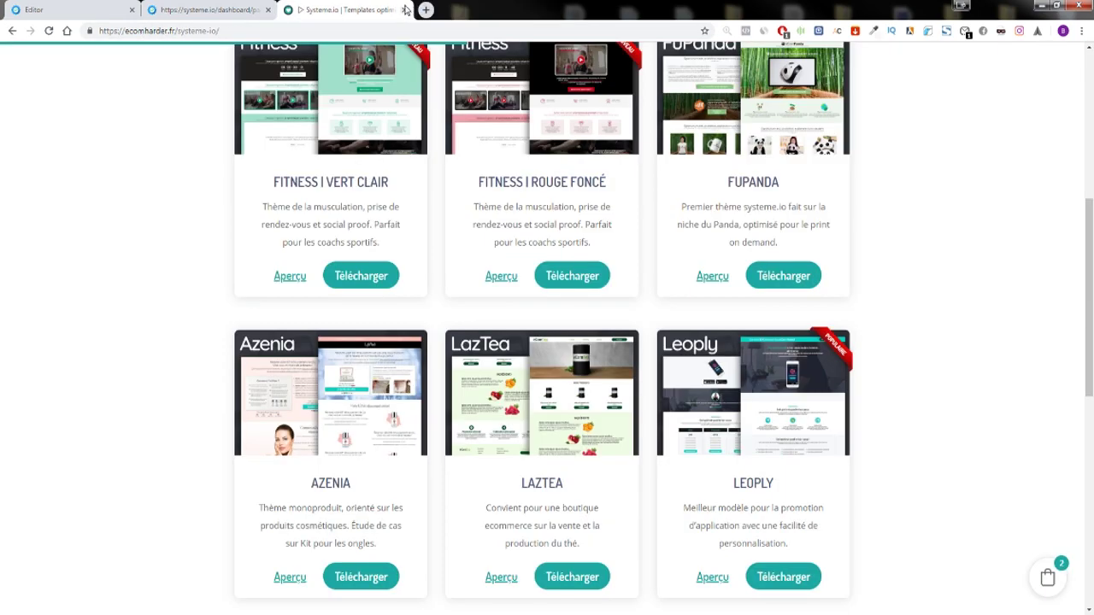
left_click(406, 9)
left_click(51, 9)
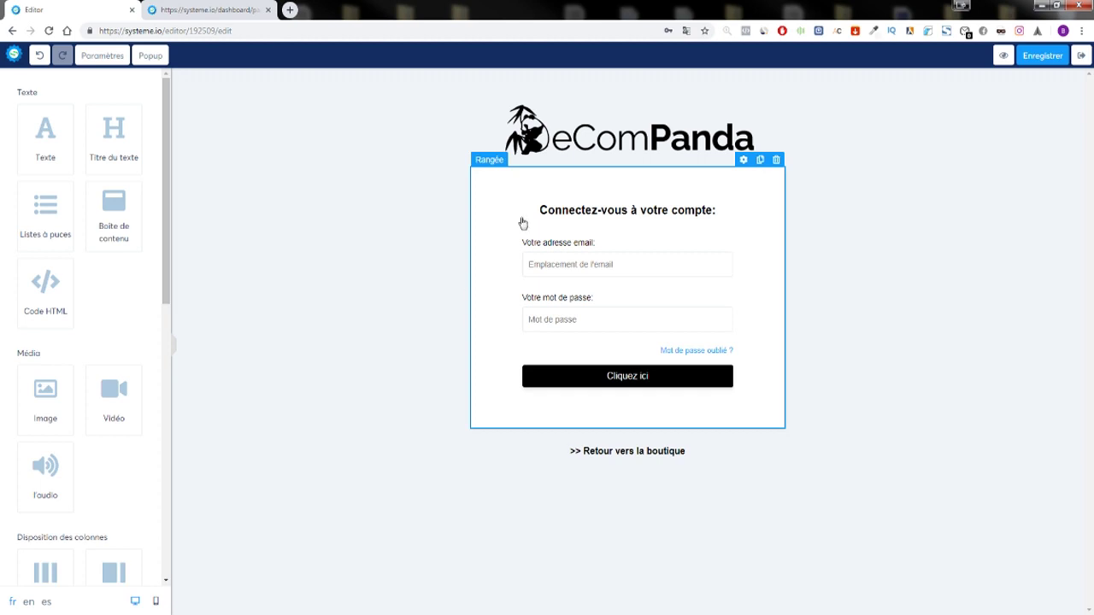
Step: Increase the top padding of the section containing the logo and login form
left_click(467, 83)
scroll(77, 342, "down", 5)
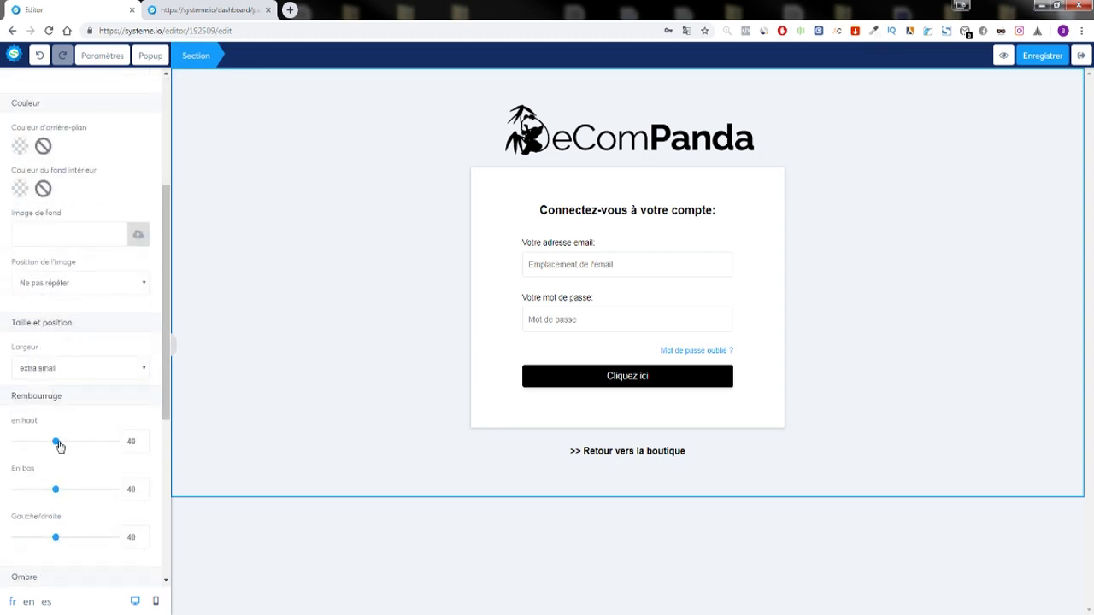
left_click_drag(56, 442, 108, 450)
left_click(518, 328)
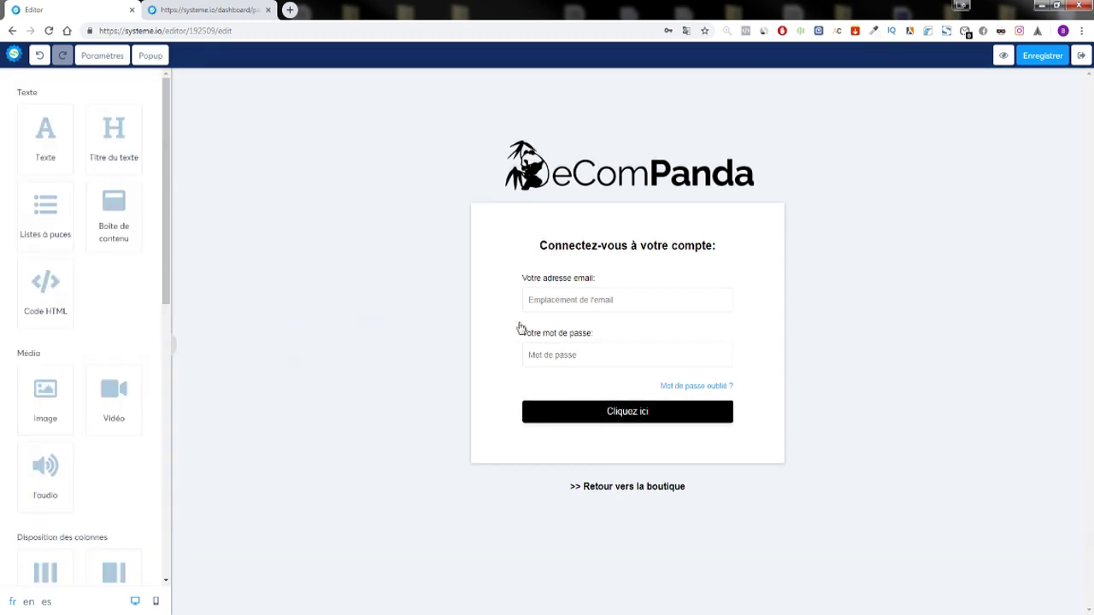
Step: Save the page, leave the editor, and view the live login page of templates.systeme.io
left_click(1051, 55)
left_click(1081, 56)
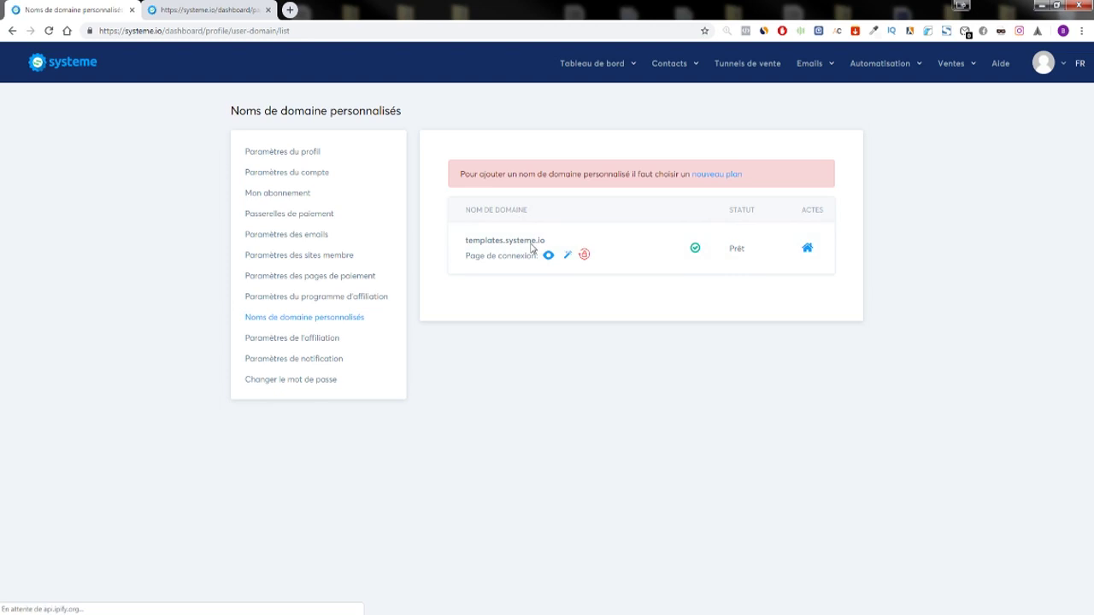
left_click(547, 254)
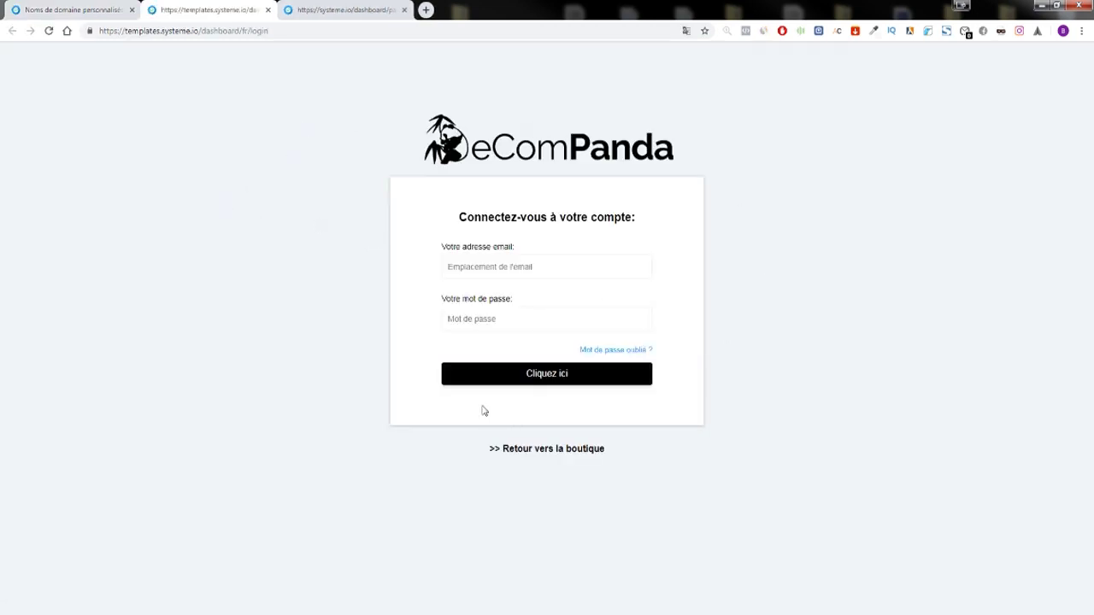
left_click(72, 10)
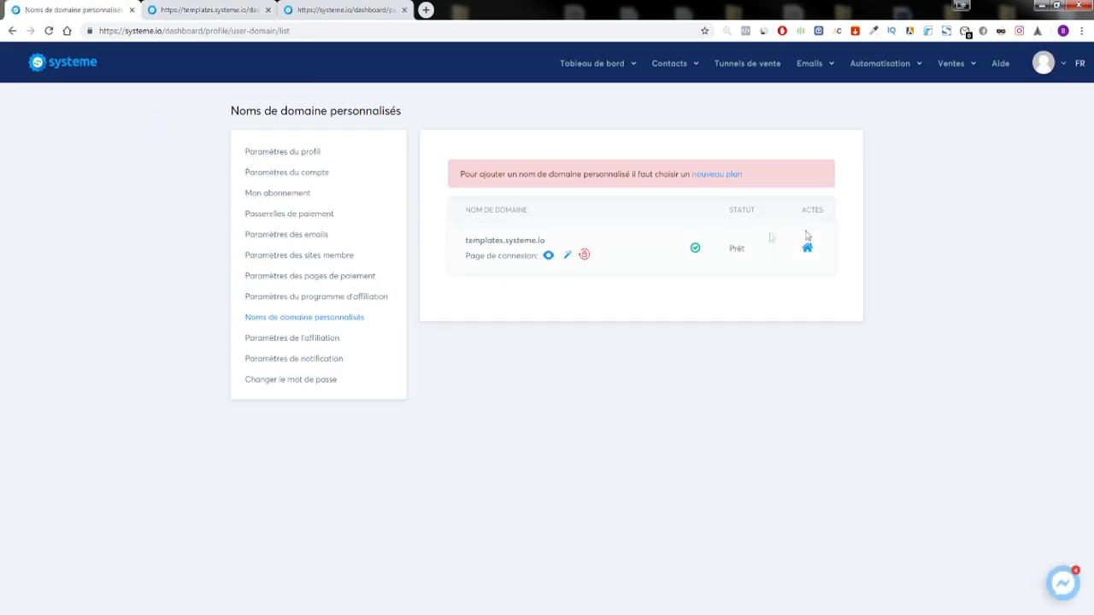
Step: Reopen the login page in the editor and set all four corner radii of the login form's row to 8
left_click(564, 255)
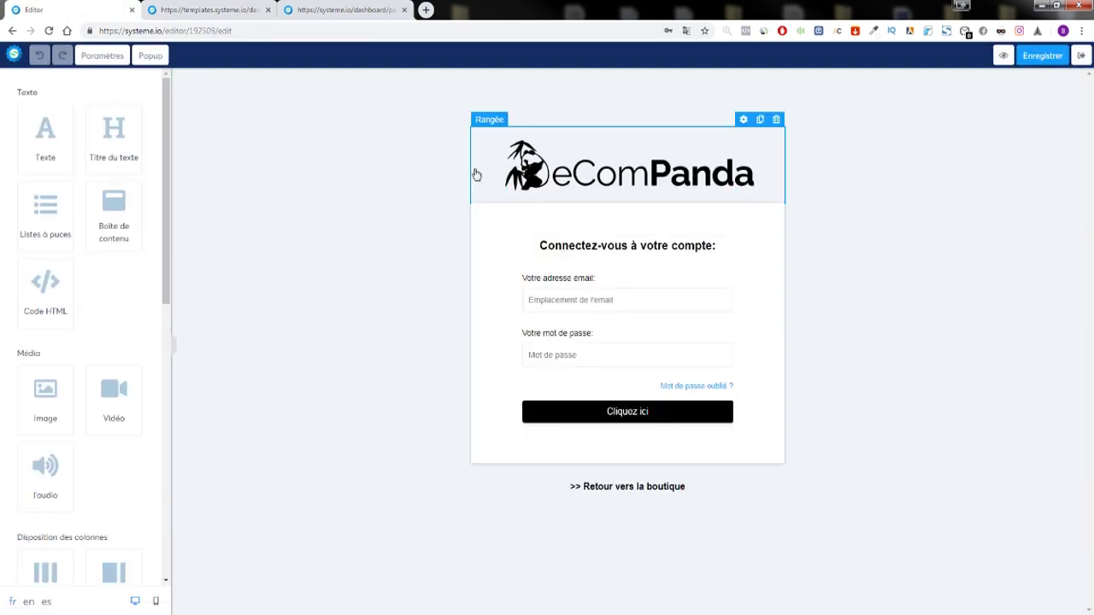
left_click(493, 221)
scroll(96, 265, "down", 10)
left_click(142, 268)
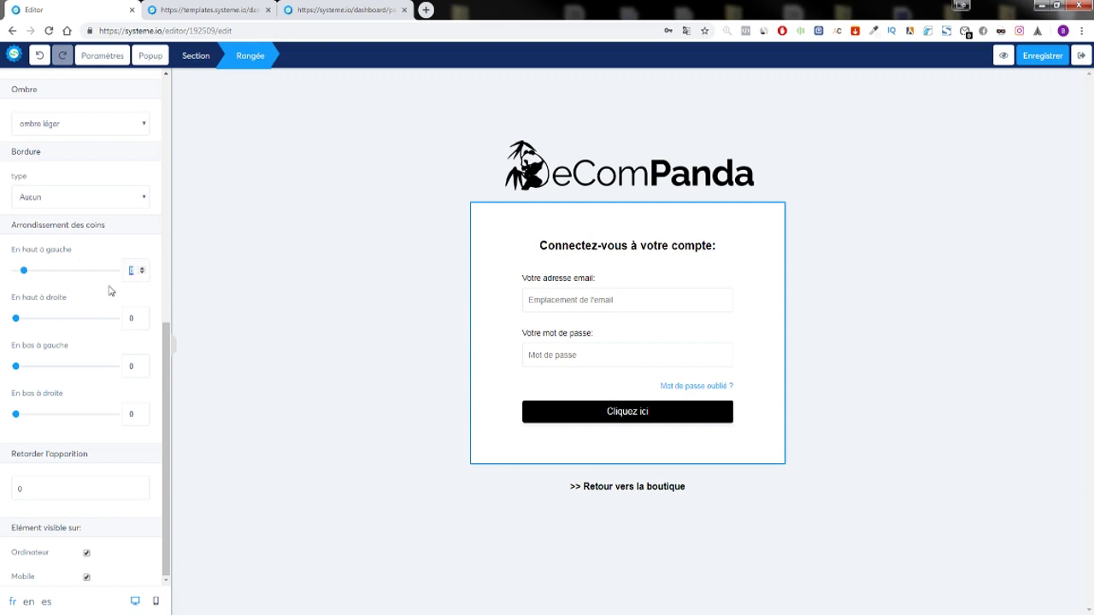
left_click(141, 315)
left_click(141, 363)
left_click(142, 412)
Step: Give the login form's row a solid "Trait plein" border, 3px thick, on the bottom edge only
left_click(40, 196)
left_click(34, 222)
left_click(41, 285)
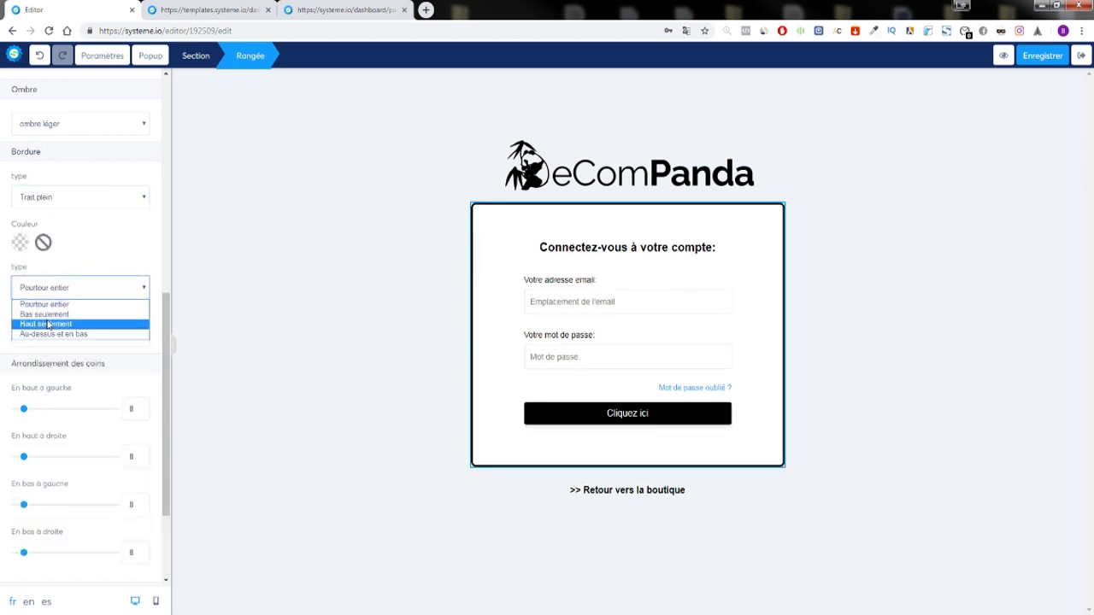
left_click(42, 319)
left_click(48, 341)
left_click(42, 366)
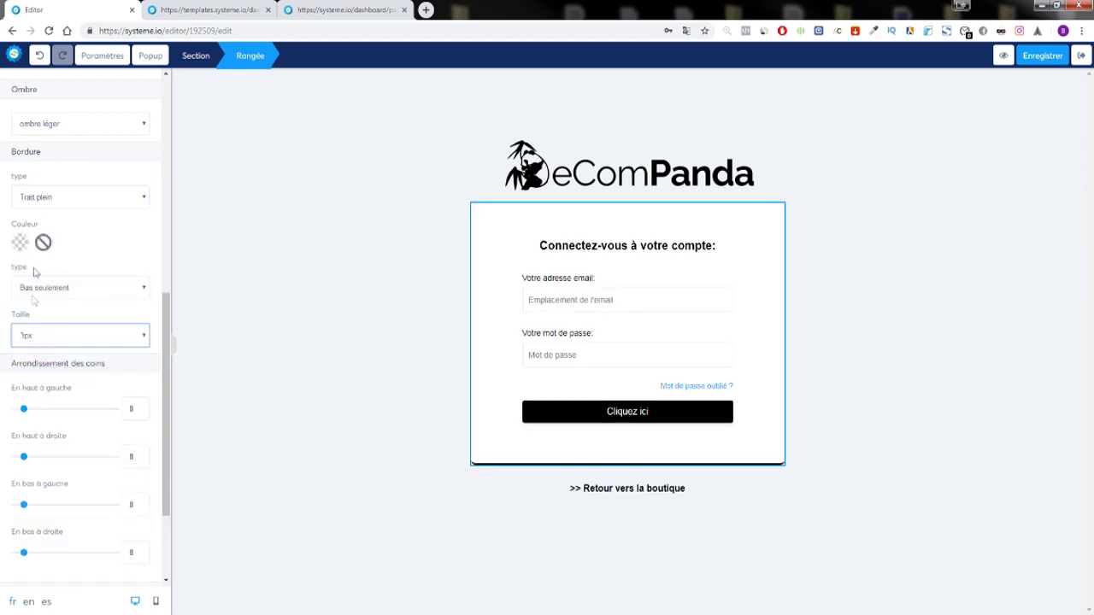
Step: Set the colour of the login form row's bottom border to dark grey
left_click(20, 243)
left_click_drag(56, 345, 36, 324)
left_click(93, 196)
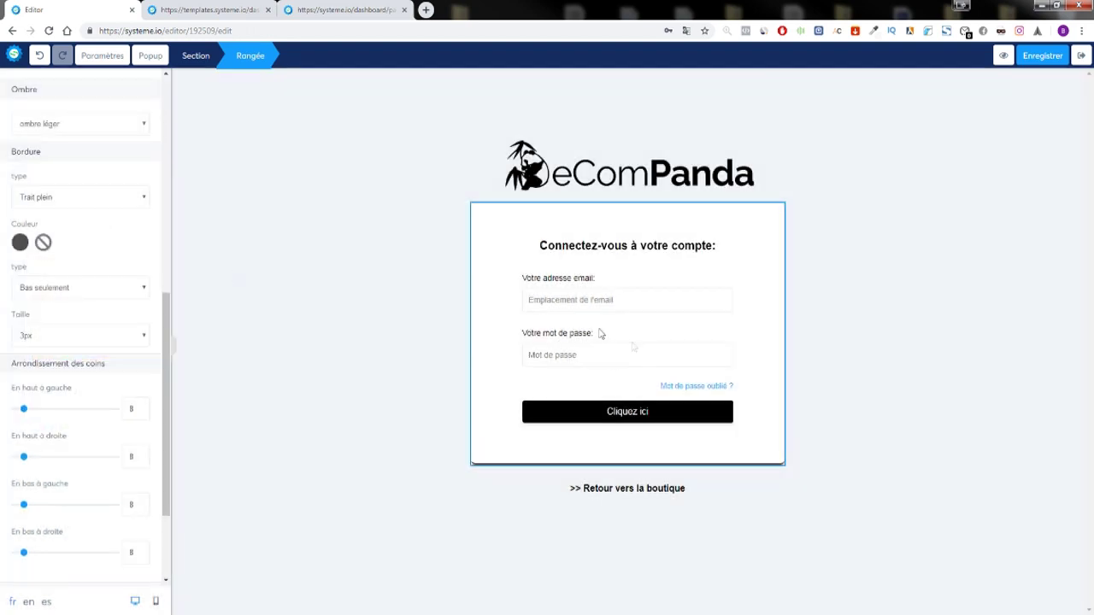
left_click(972, 336)
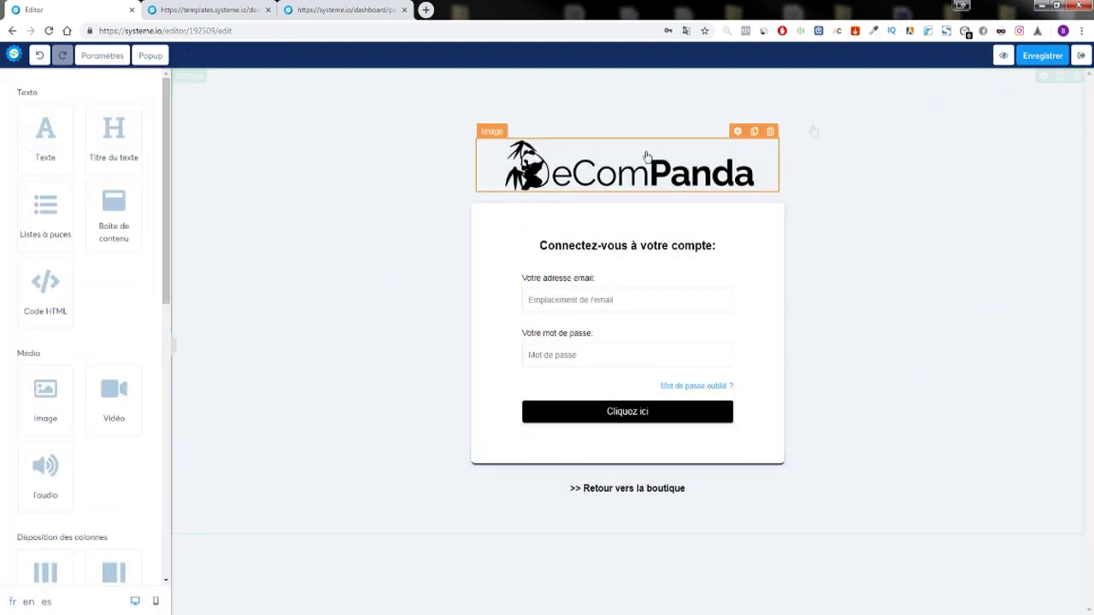
Step: Set the colour of the login form row's bottom border to black, 000000
left_click(560, 212)
scroll(59, 227, "down", 5)
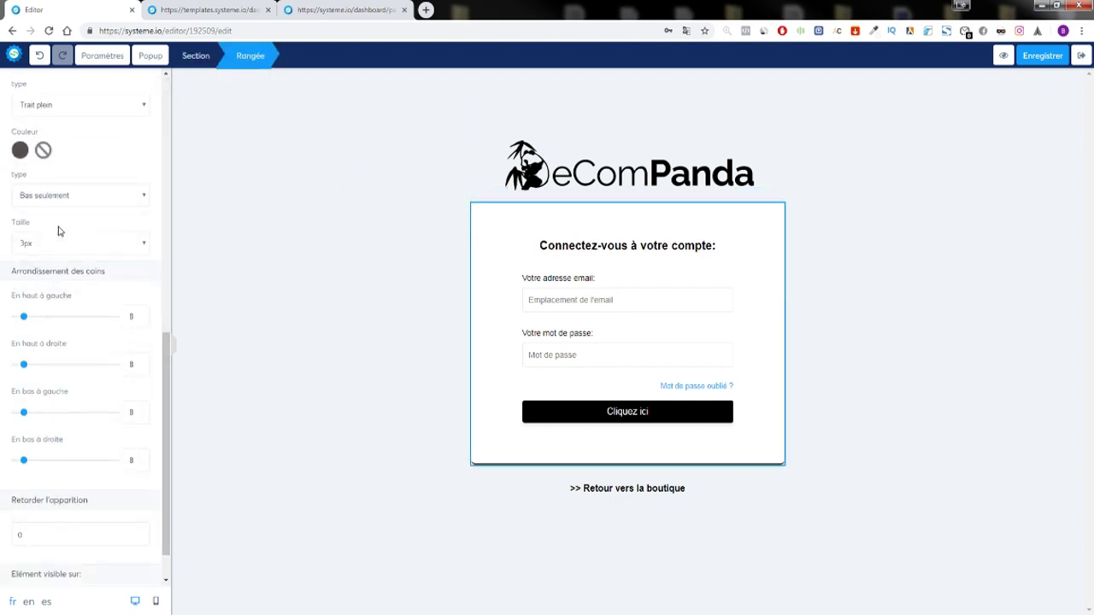
left_click(21, 108)
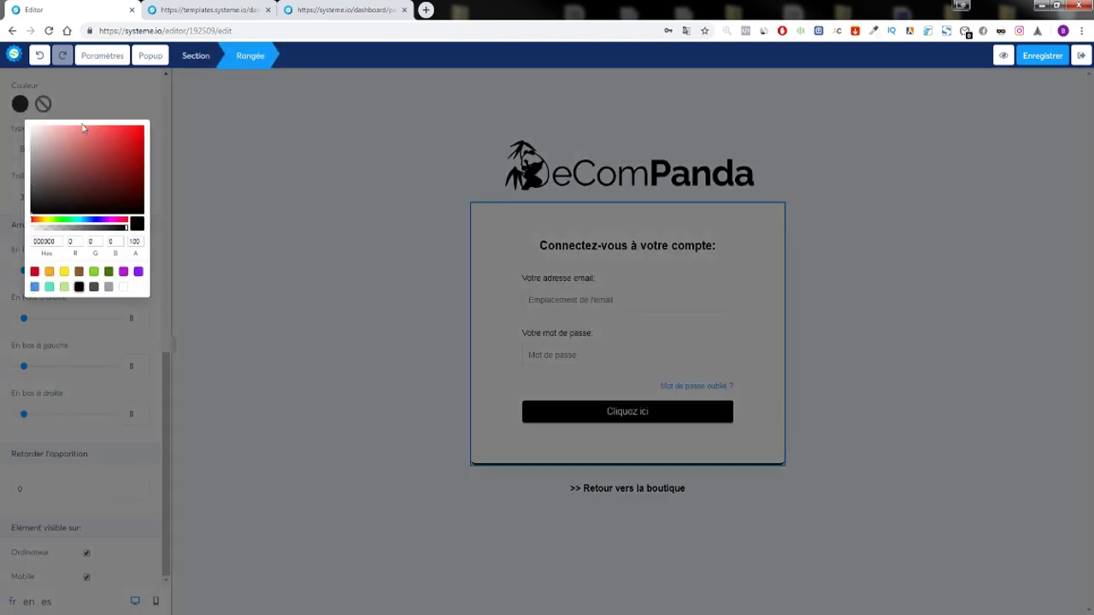
left_click(79, 287)
left_click(431, 149)
Step: Leave the editor and check the rounded corners and bottom border on the live login page
left_click(1080, 56)
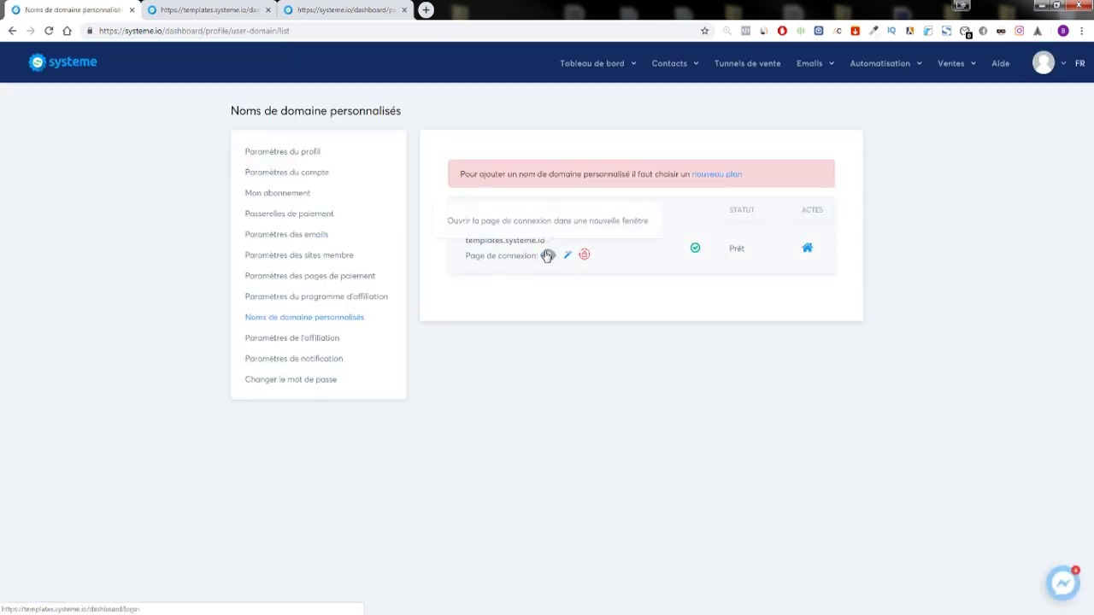
left_click(546, 255)
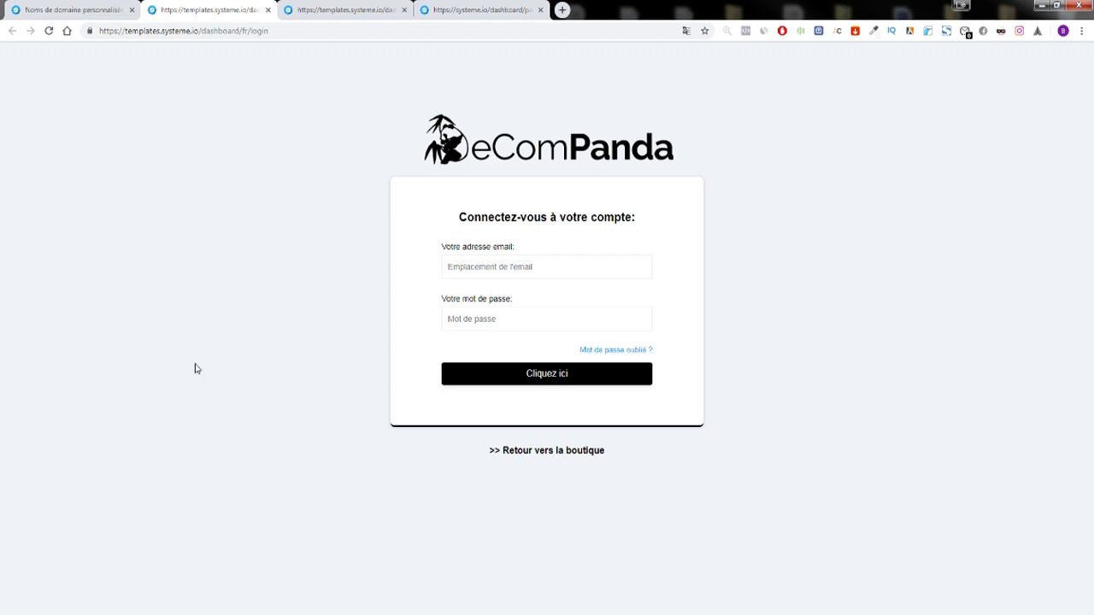
left_click_drag(341, 187, 528, 169)
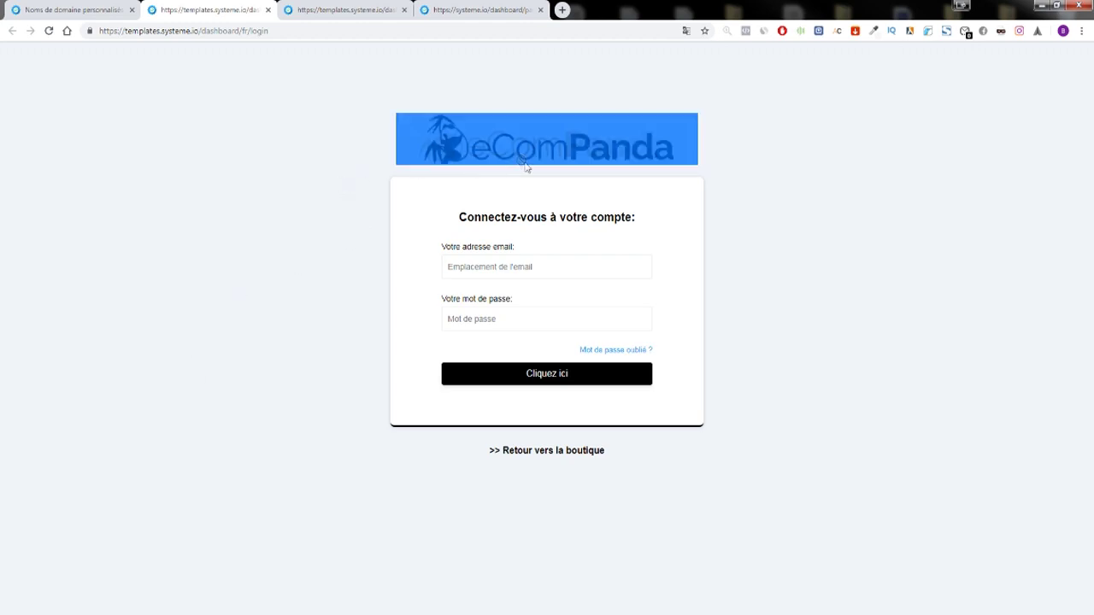
left_click(154, 32)
Step: Reopen the login page editor, insert the bamboo forest picture from the library as the page's background image, and set its blur to 10
left_click(73, 10)
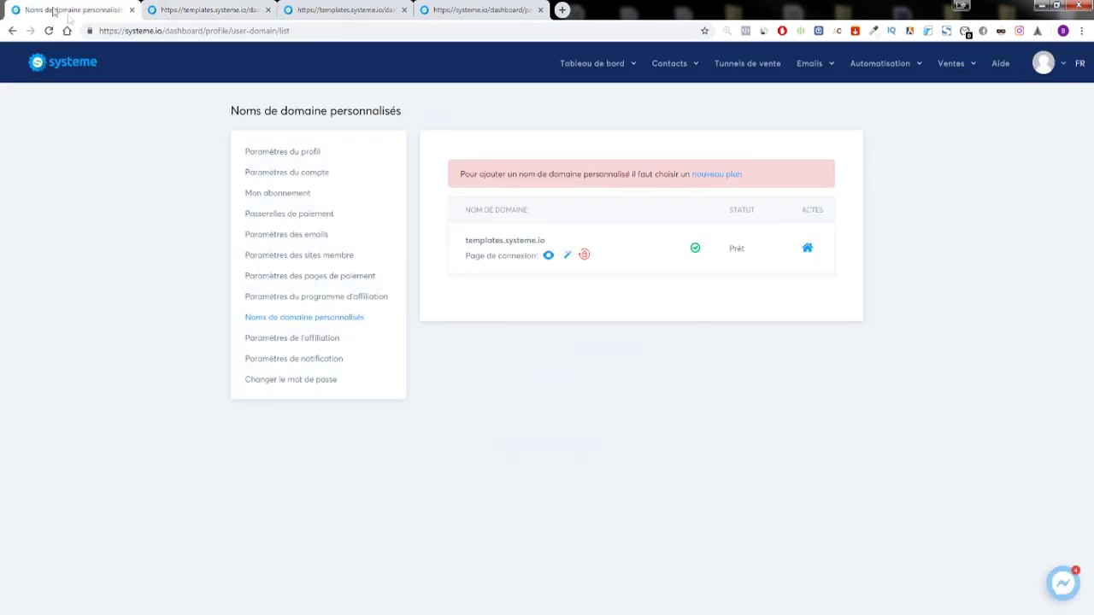
left_click(568, 255)
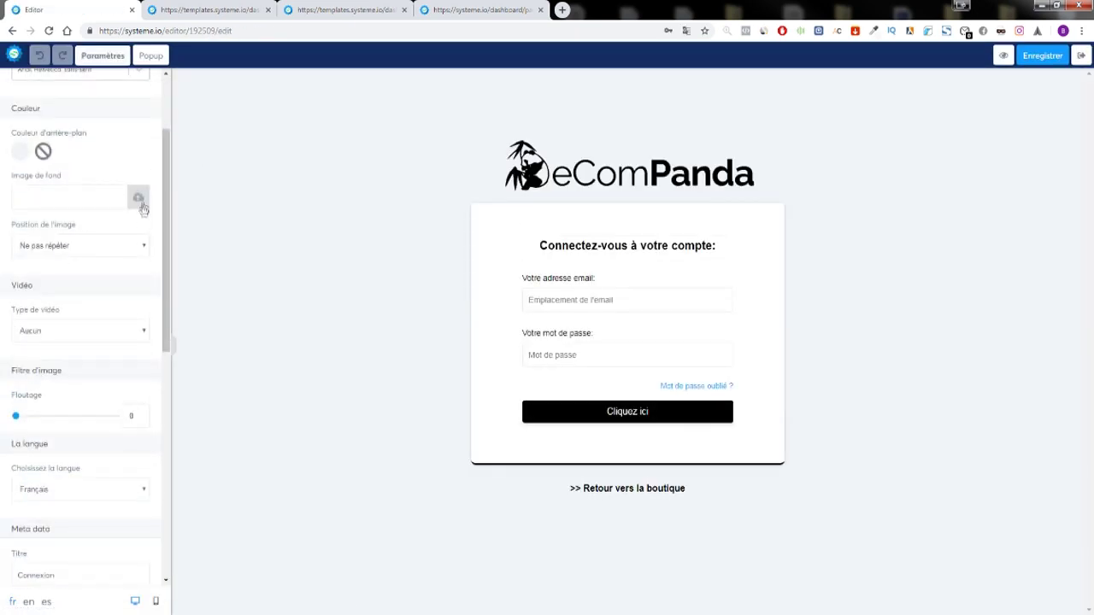
left_click(142, 209)
left_click(628, 202)
scroll(544, 300, "down", 10)
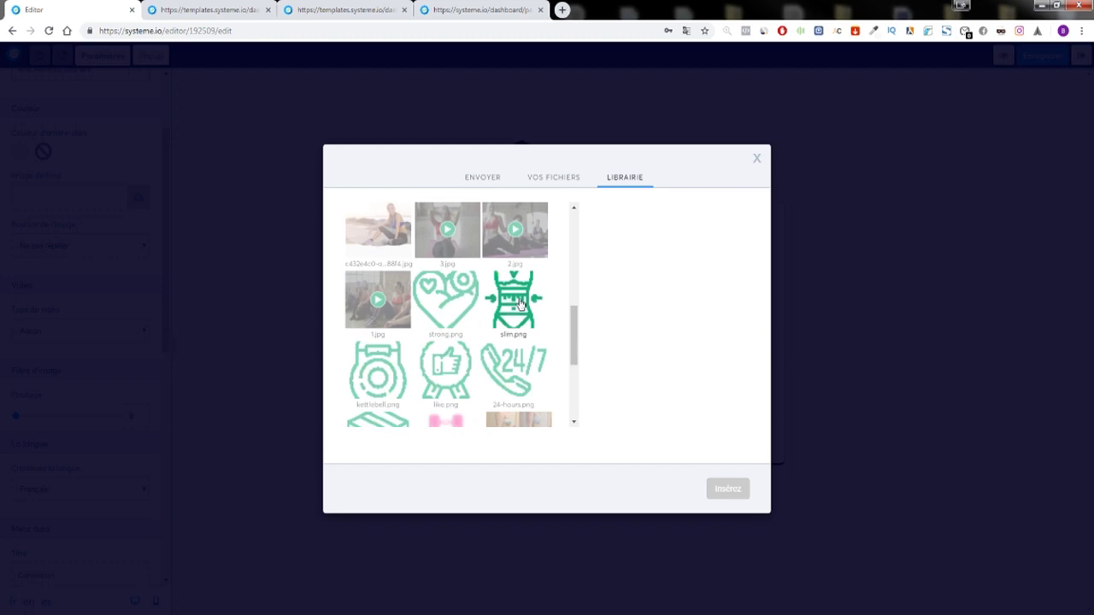
scroll(434, 246, "up", 2)
left_click(446, 299)
left_click(727, 488)
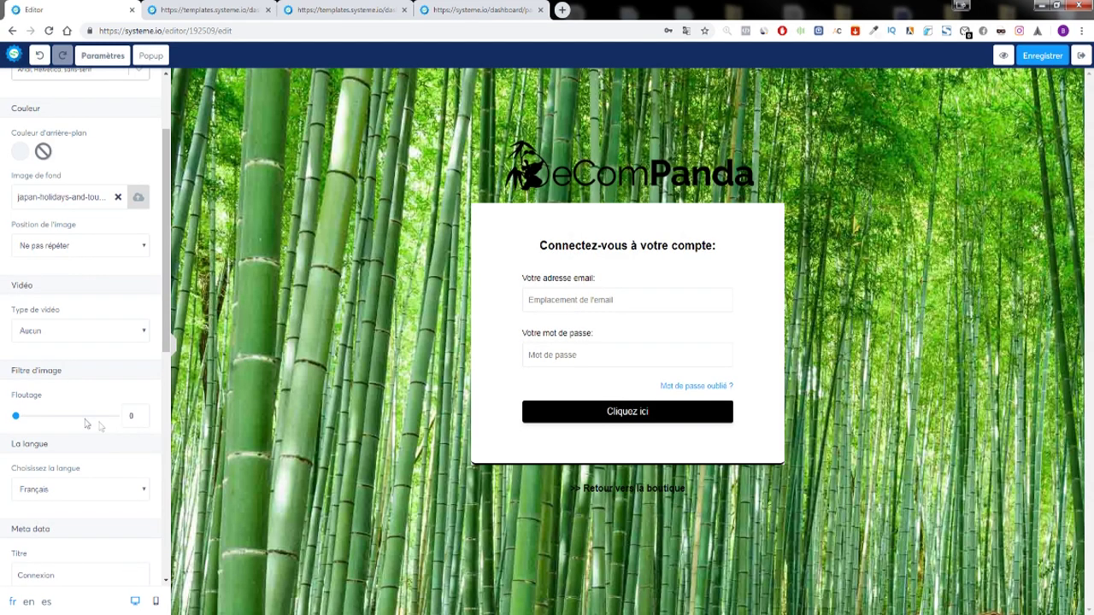
left_click_drag(16, 415, 144, 421)
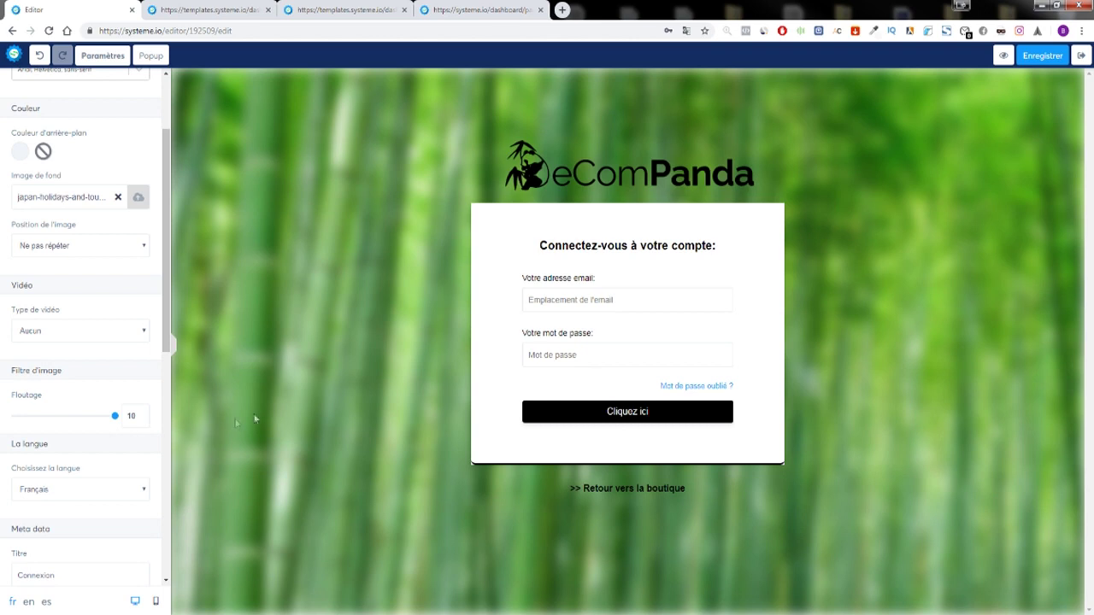
left_click(364, 216)
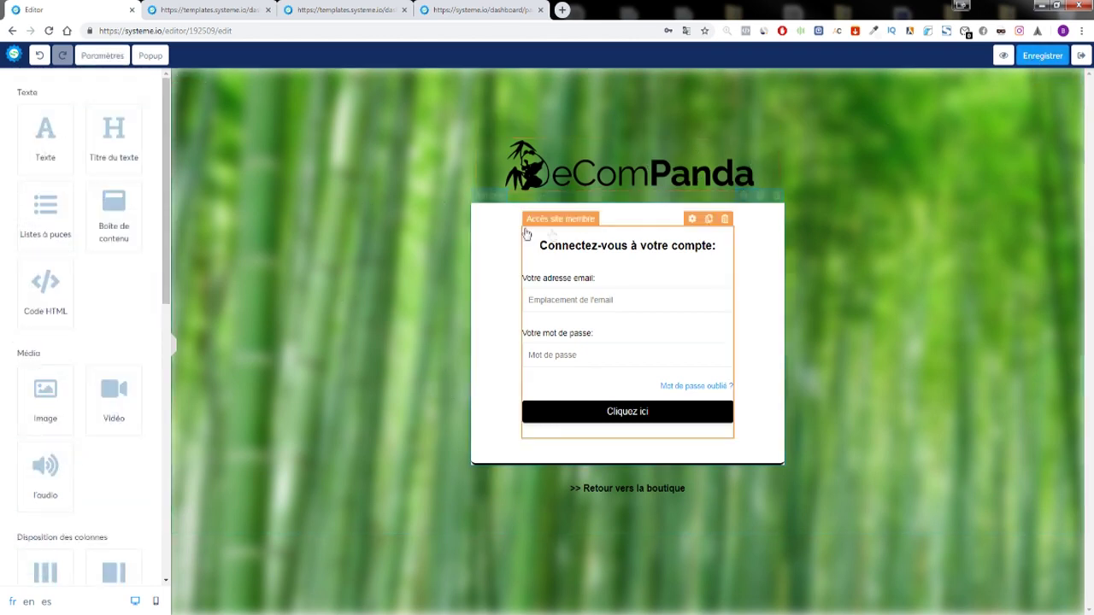
Step: Reload the live login page to check the blurred background, compare it with the earlier version, and return to the editor
key("ctrl+Tab")
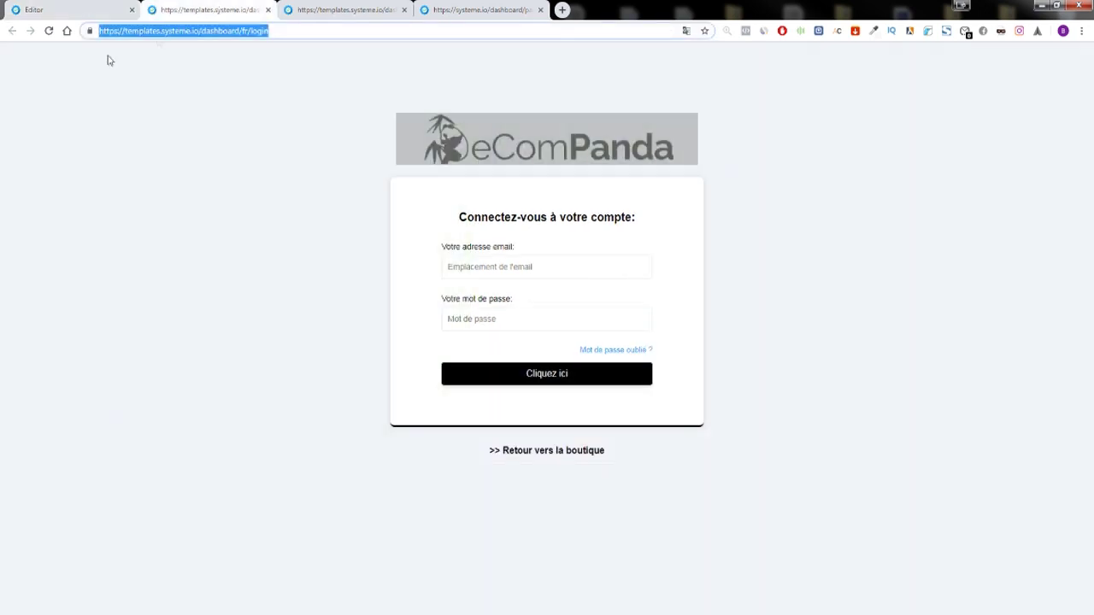
left_click(49, 32)
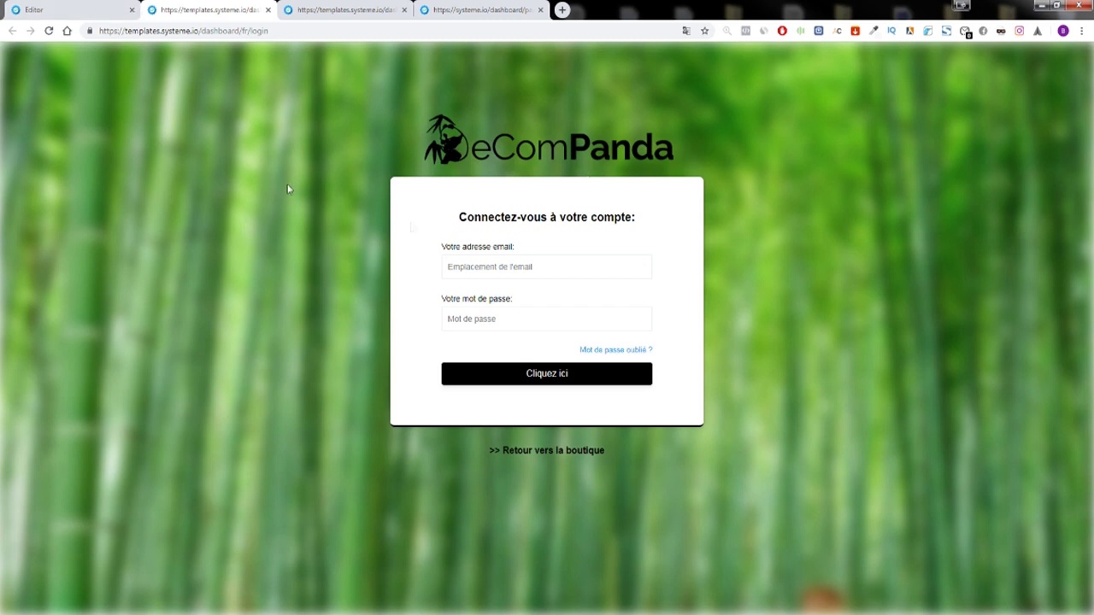
left_click(485, 265)
left_click(342, 9)
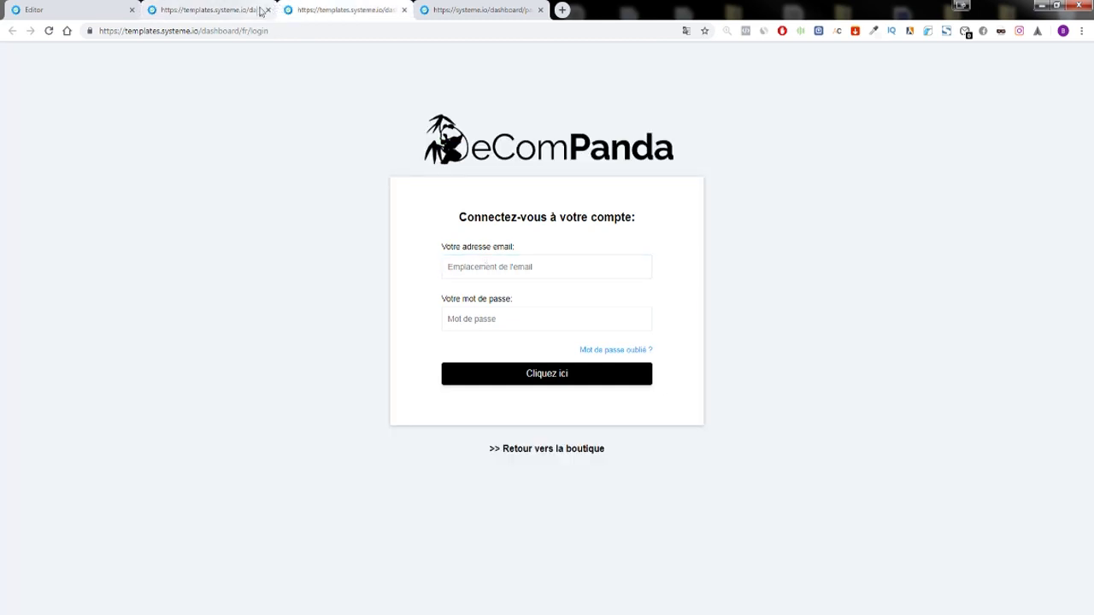
left_click(77, 10)
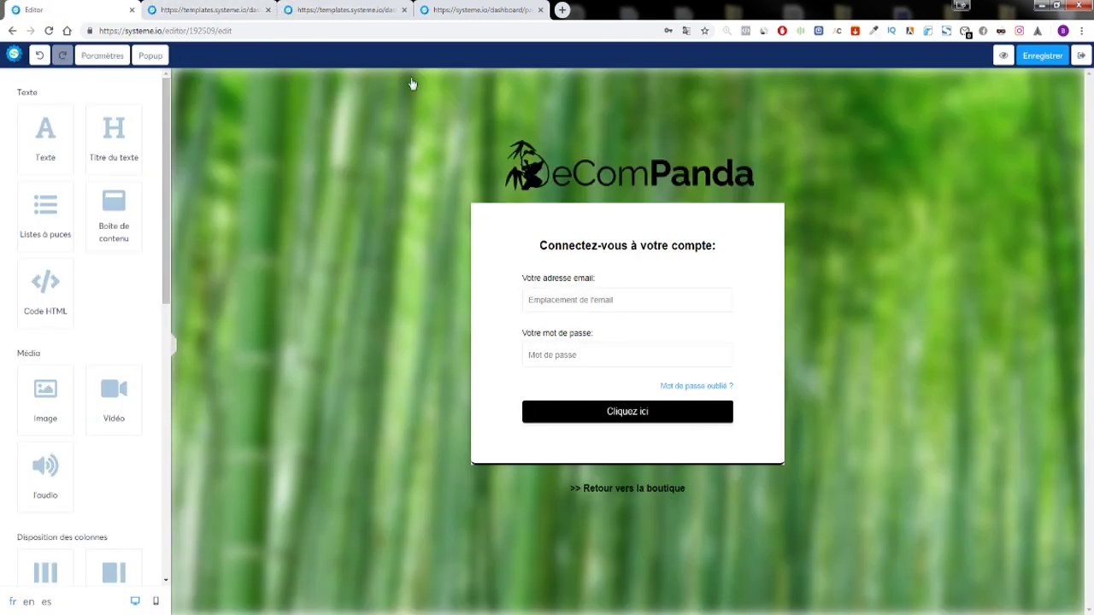
Step: Leave the editor and reset the login page of templates.systeme.io to its default version, confirming the loss of the customised page
left_click(1079, 63)
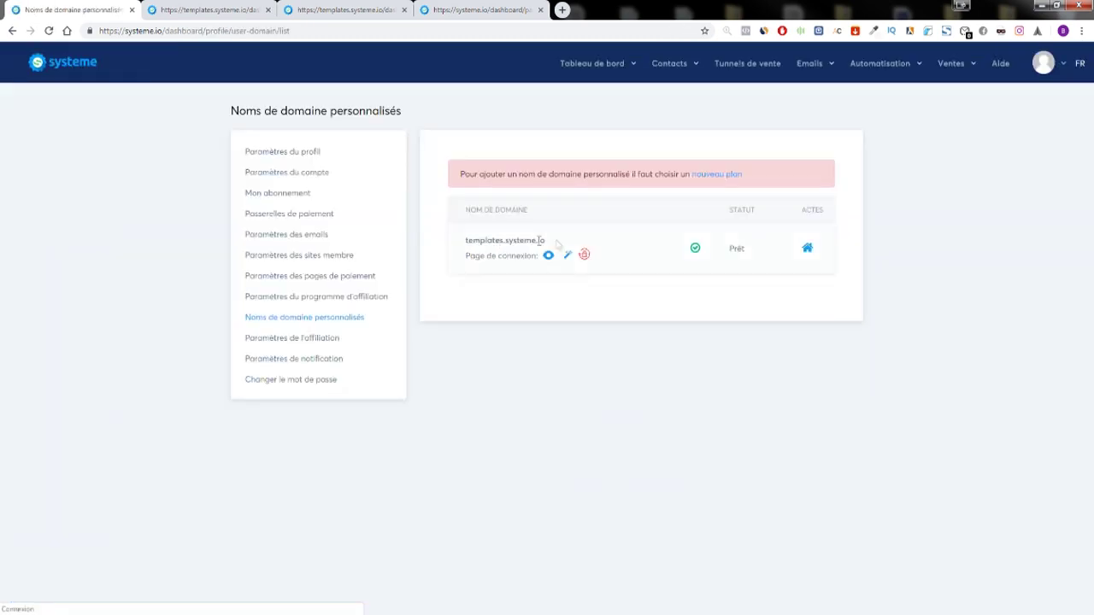
left_click(214, 9)
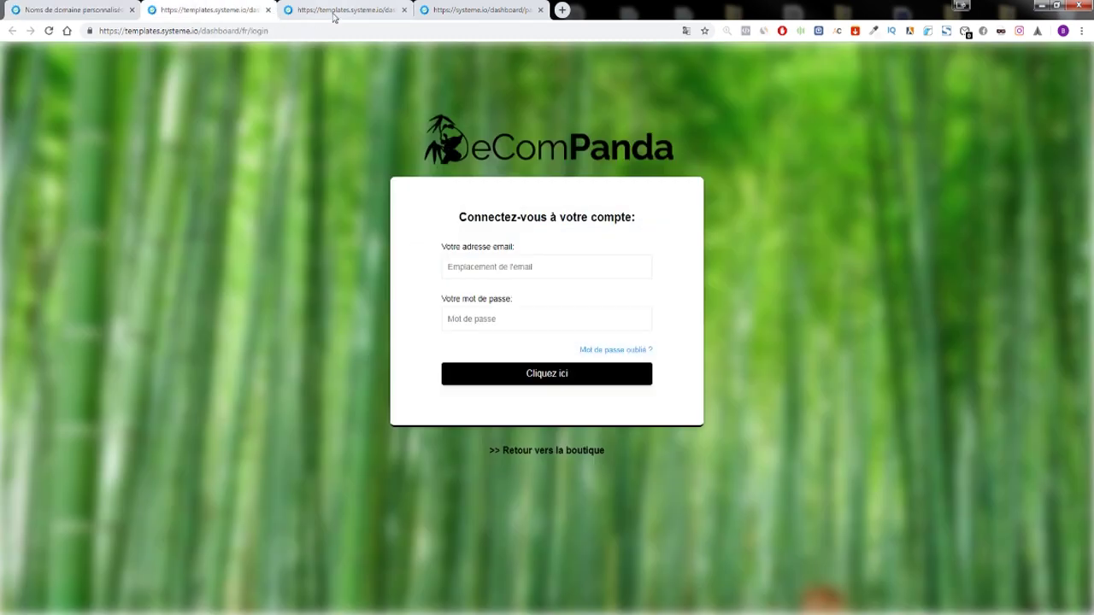
left_click(86, 10)
left_click(581, 256)
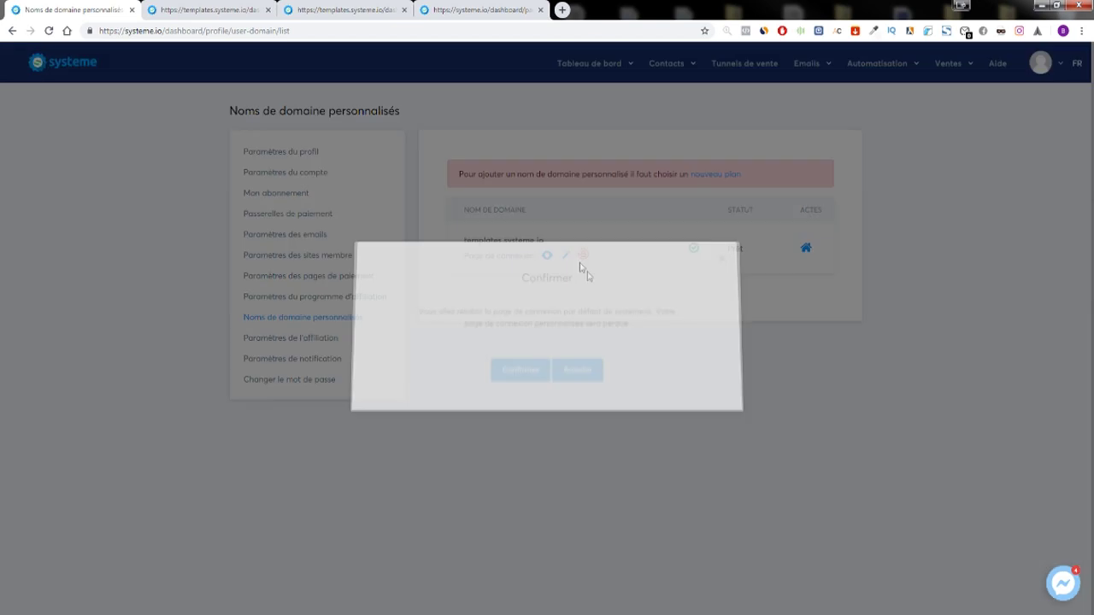
left_click(516, 375)
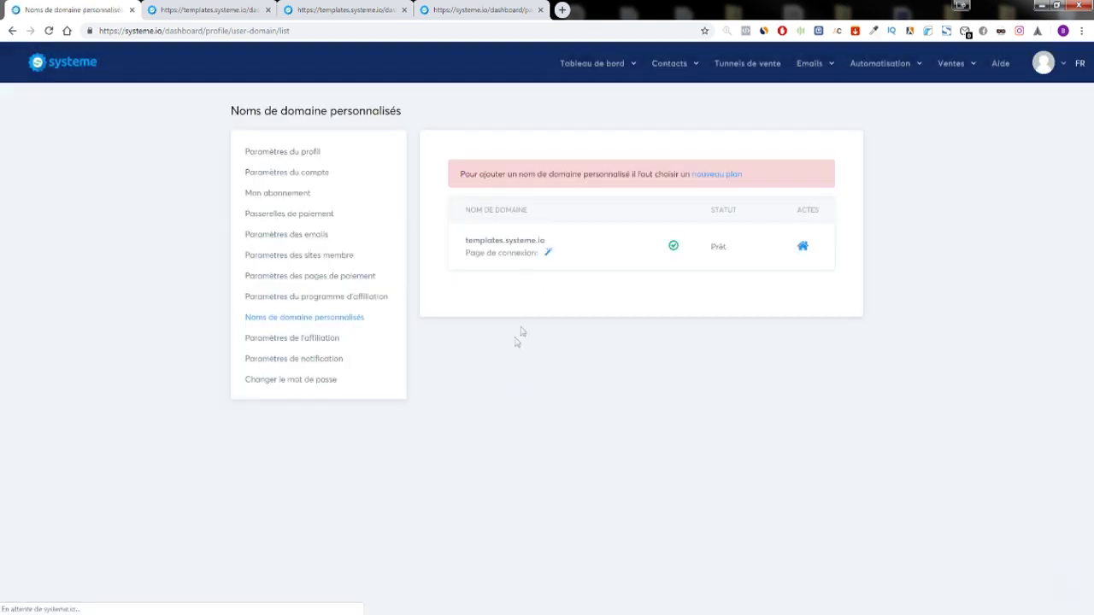
Step: Create a fresh login page for templates.systeme.io from the domain list and view its live version
left_click(547, 252)
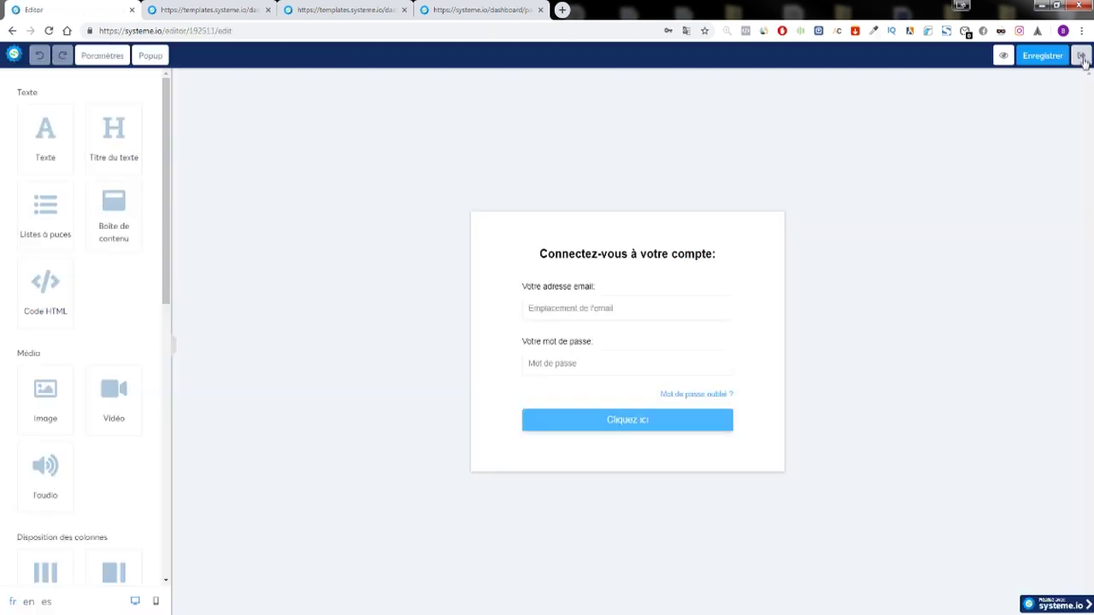
key("alt+Left")
left_click(547, 255)
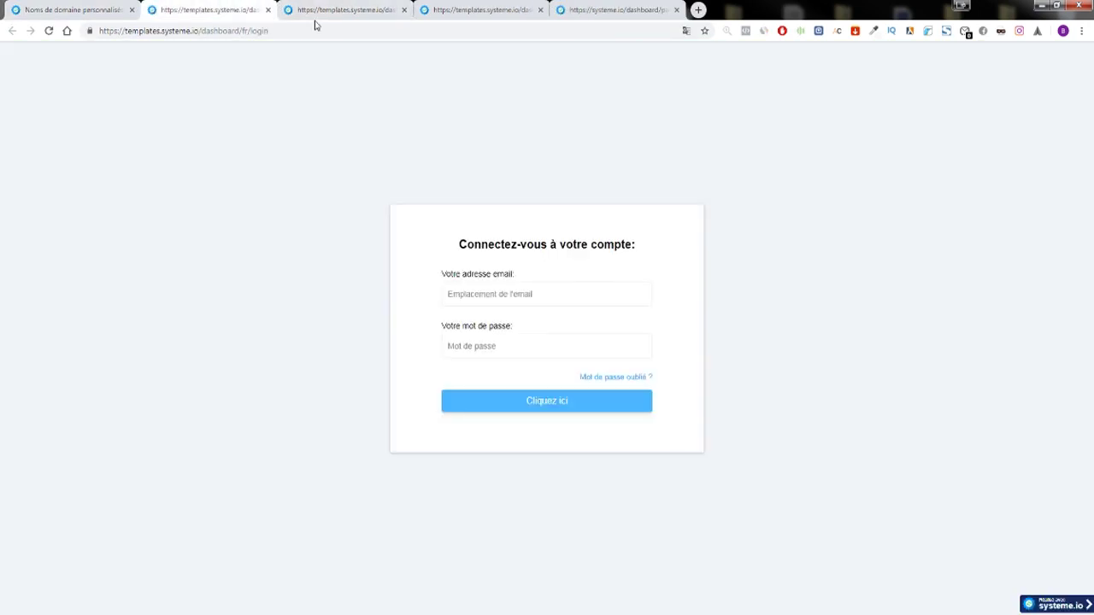
Step: Compare the live default login page with the earlier customised versions and return to the custom domain list
left_click(339, 8)
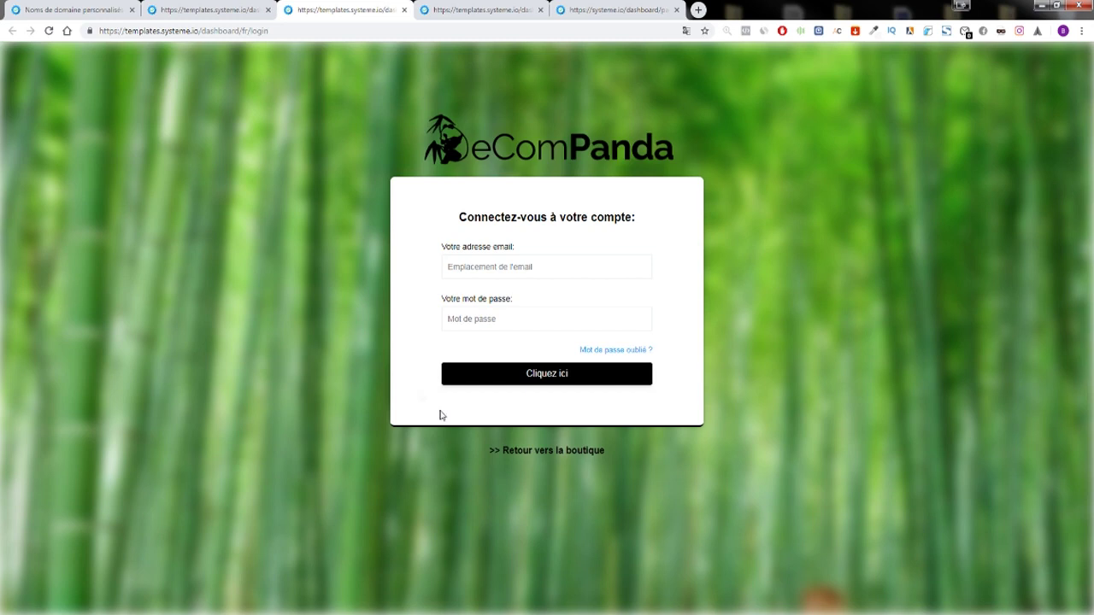
left_click(640, 9)
left_click(488, 9)
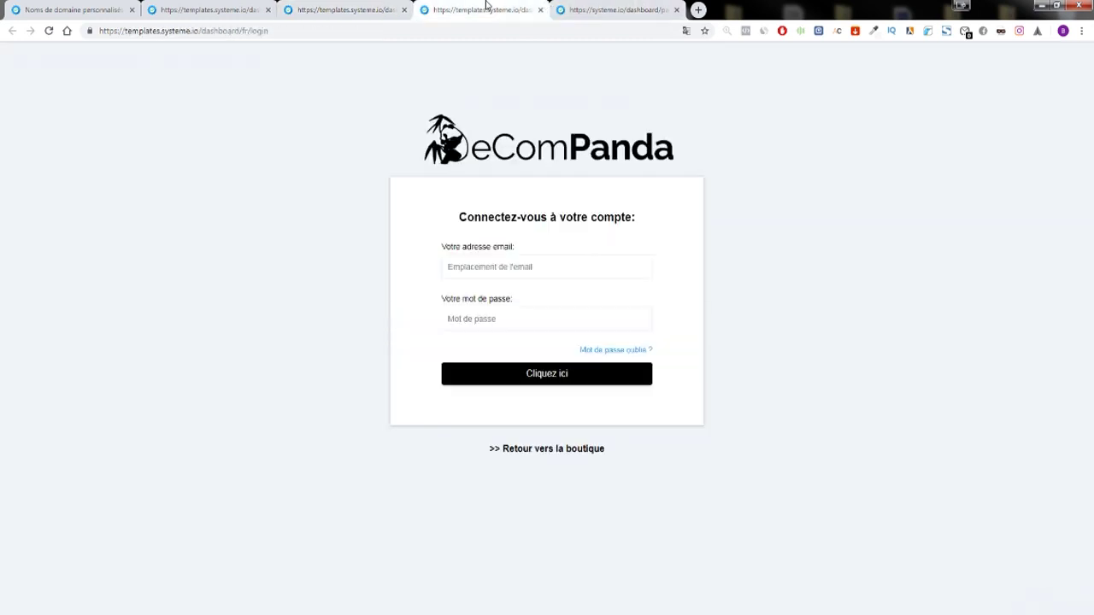
left_click(374, 9)
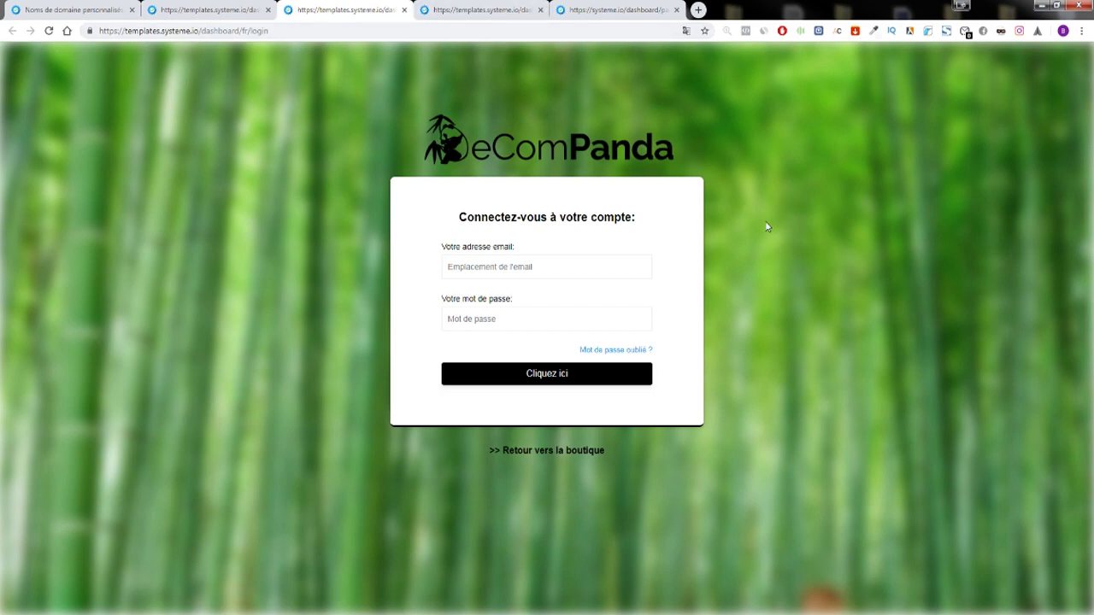
left_click_drag(471, 213, 798, 220)
left_click(805, 219)
left_click(60, 10)
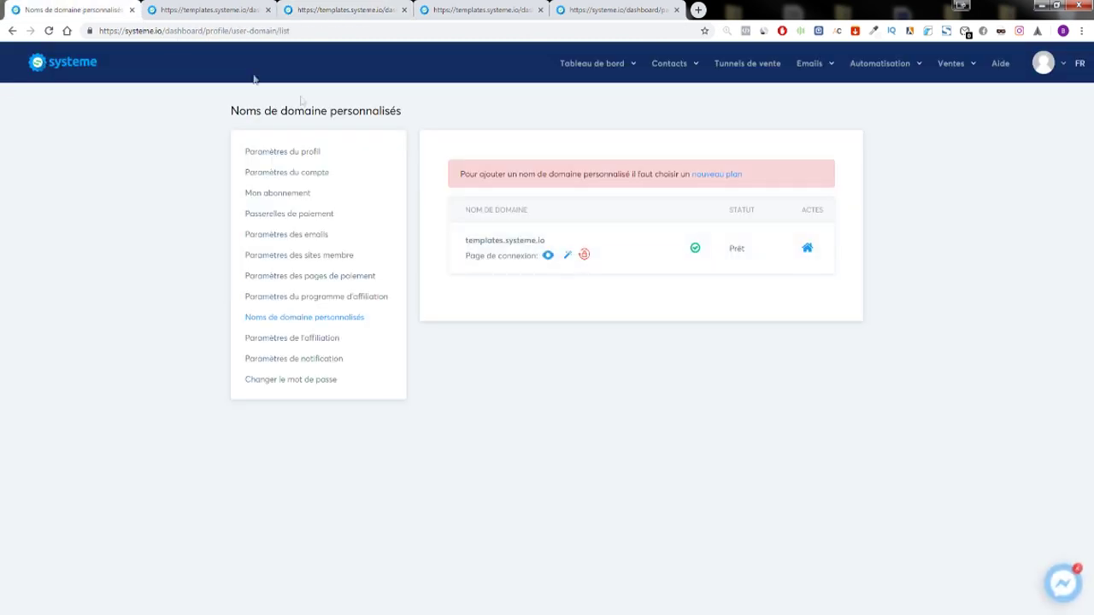
Step: Open the login page for editing, duplicate the form row, remove the login form from the copy and add a form field there
left_click(566, 257)
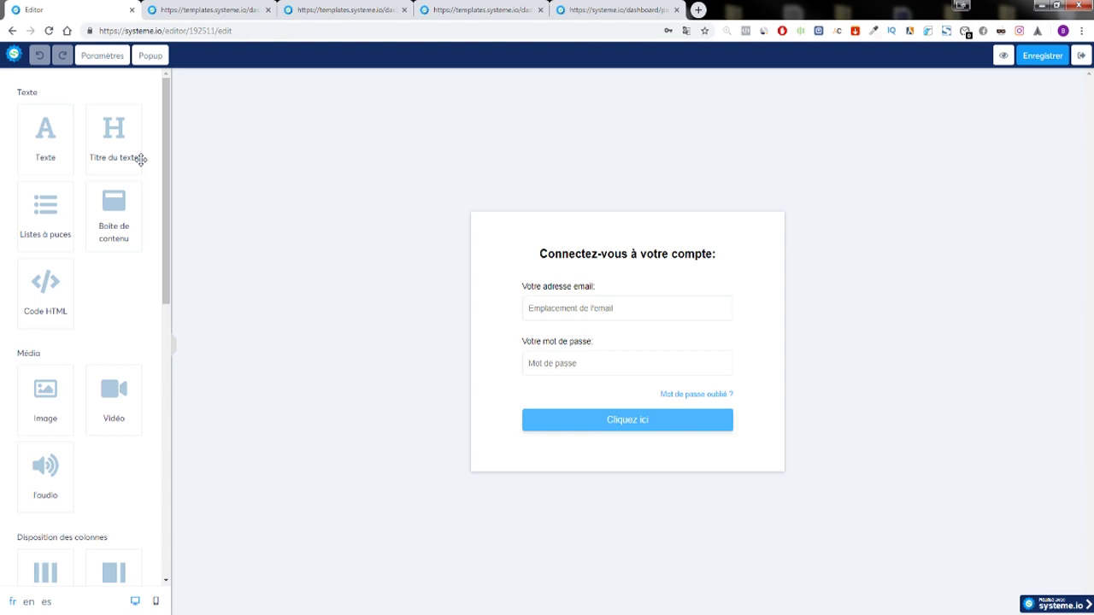
scroll(139, 158, "down", 10)
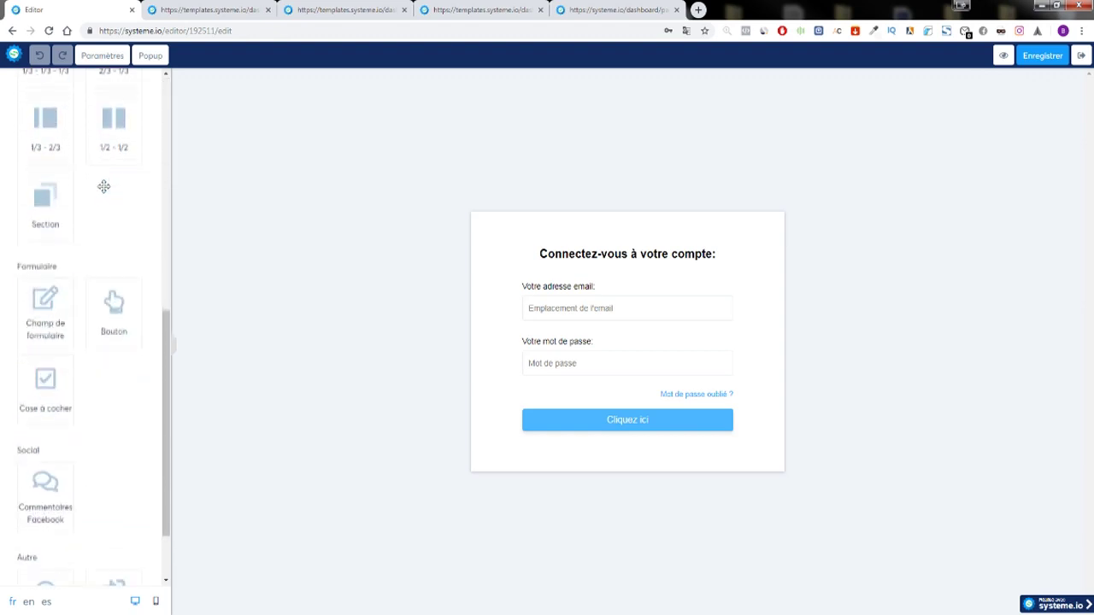
left_click_drag(48, 295, 622, 436)
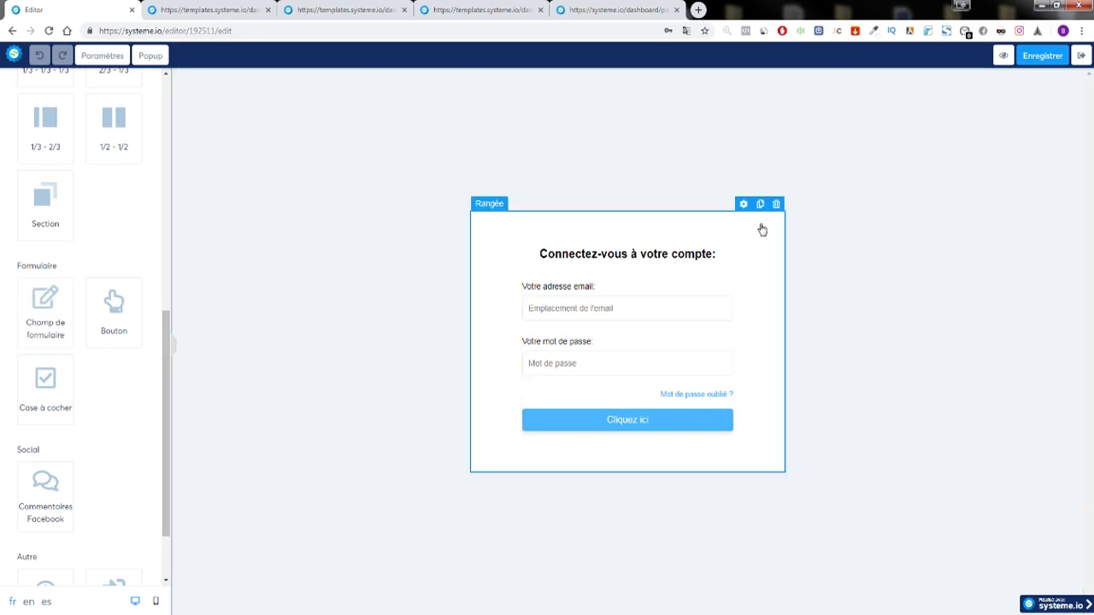
left_click(759, 205)
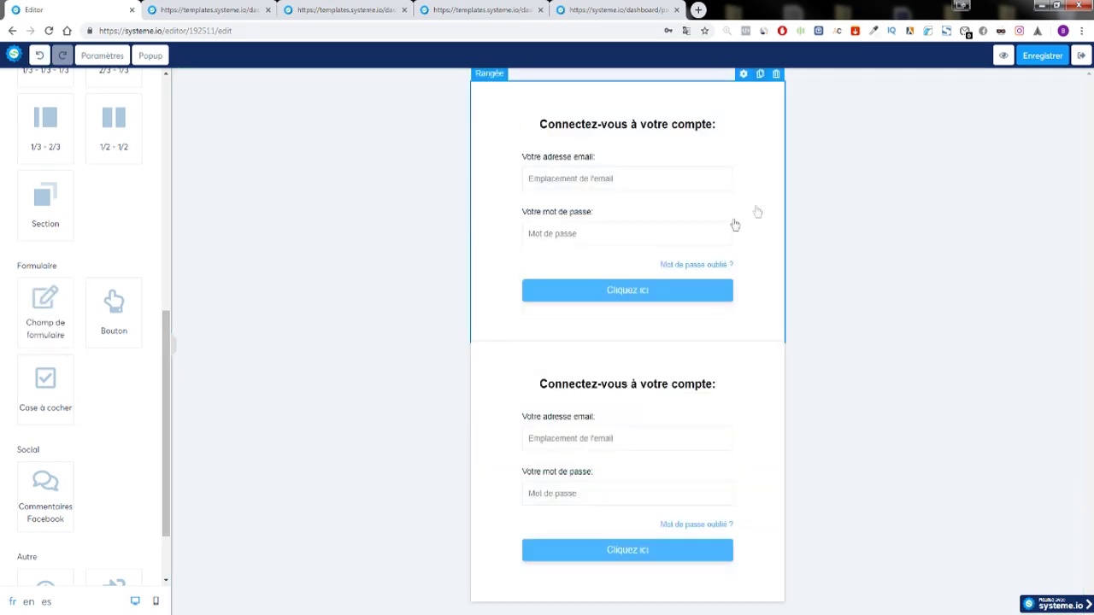
left_click(725, 358)
left_click(591, 99)
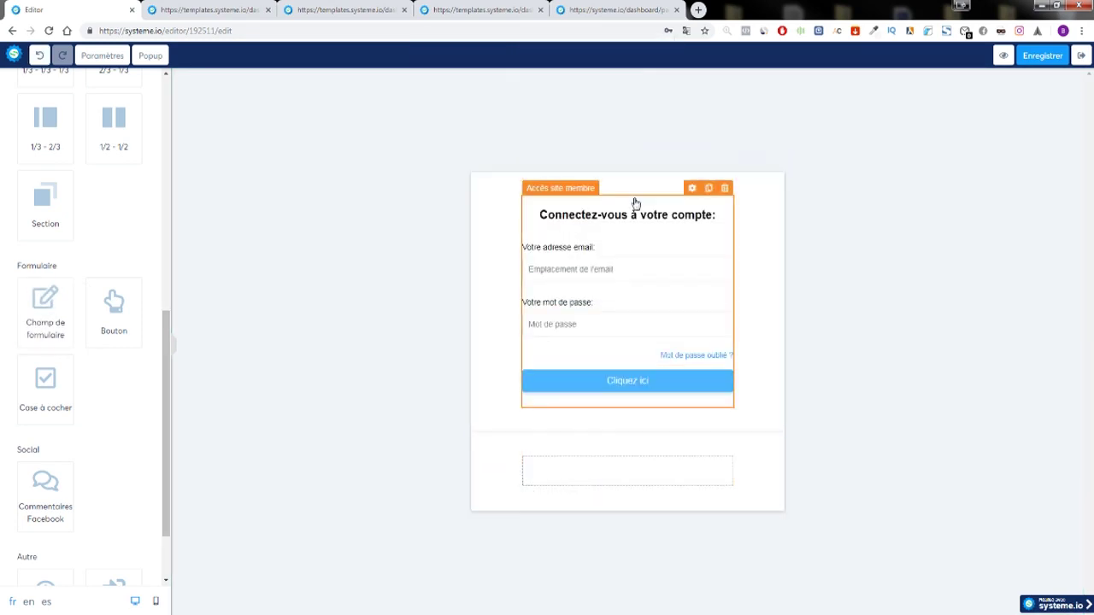
left_click_drag(42, 299, 628, 475)
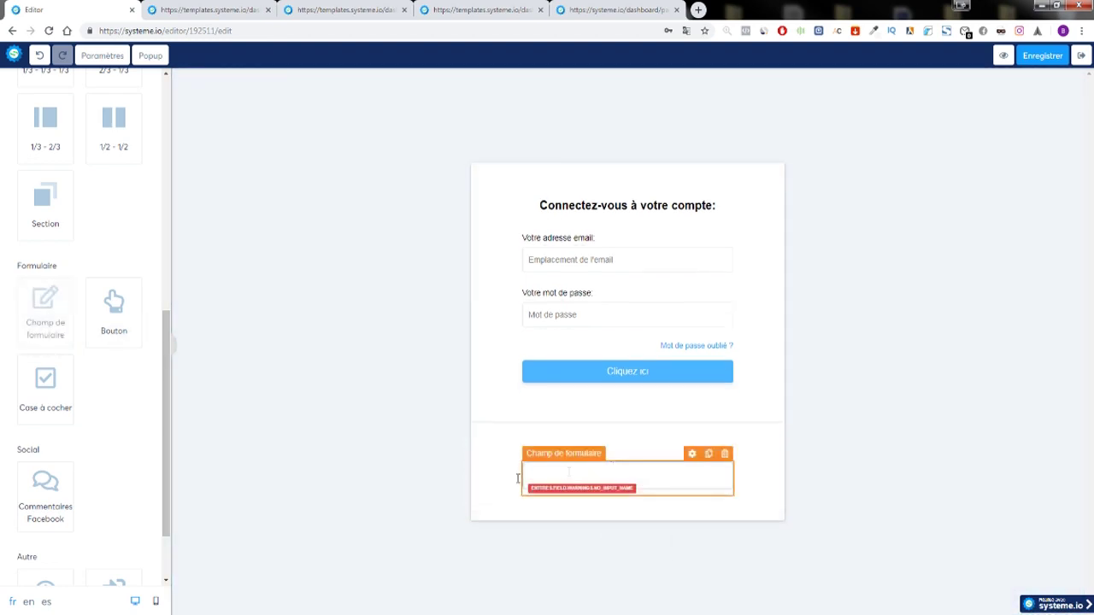
Step: Add a two-column 1/2 - 1/2 row above the login form
scroll(119, 354, "down", 1)
scroll(118, 354, "up", 5)
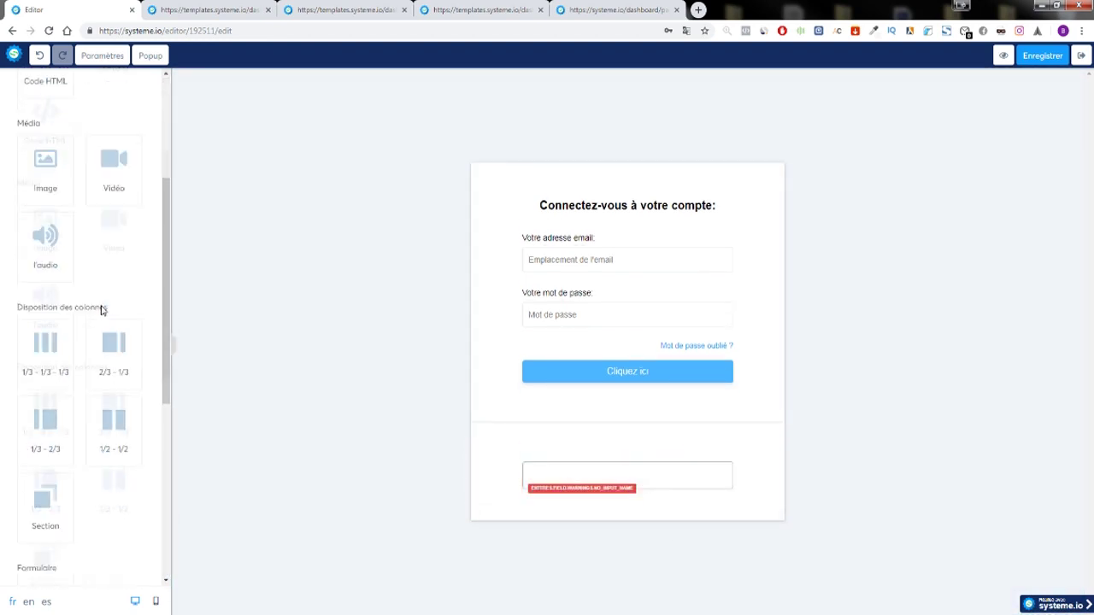
left_click_drag(107, 408, 498, 168)
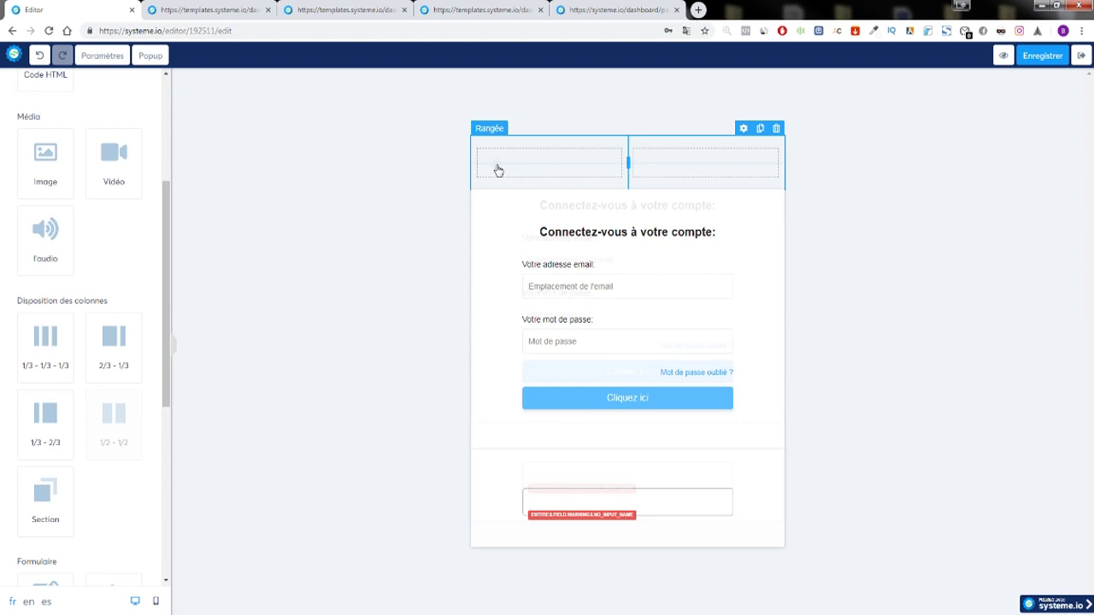
Step: Try the full page width on the section containing the login form
left_click(658, 98)
scroll(38, 359, "down", 3)
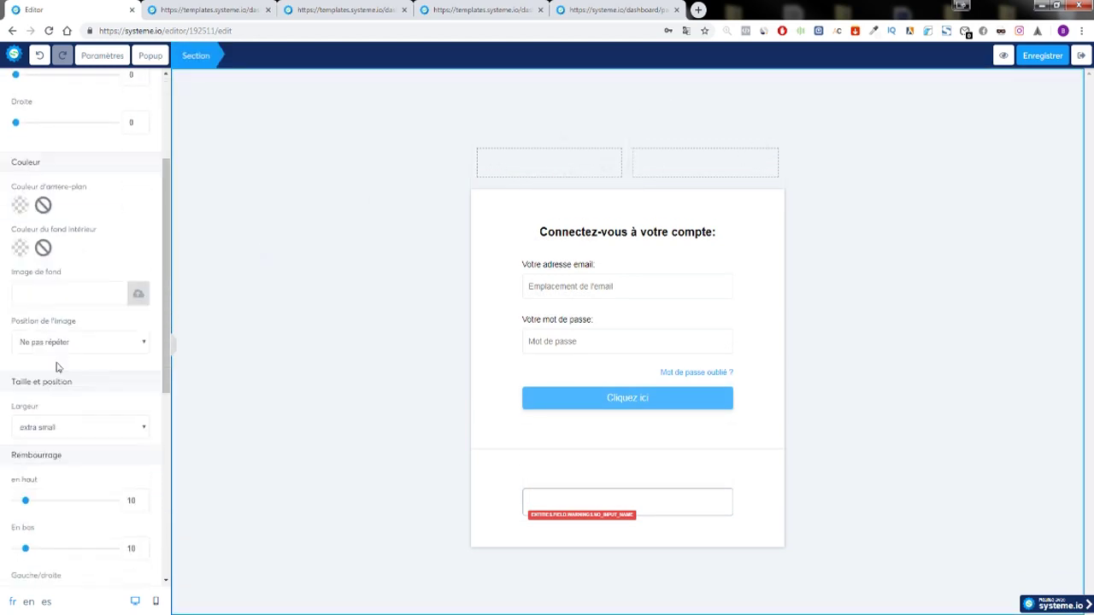
left_click(56, 436)
left_click(34, 487)
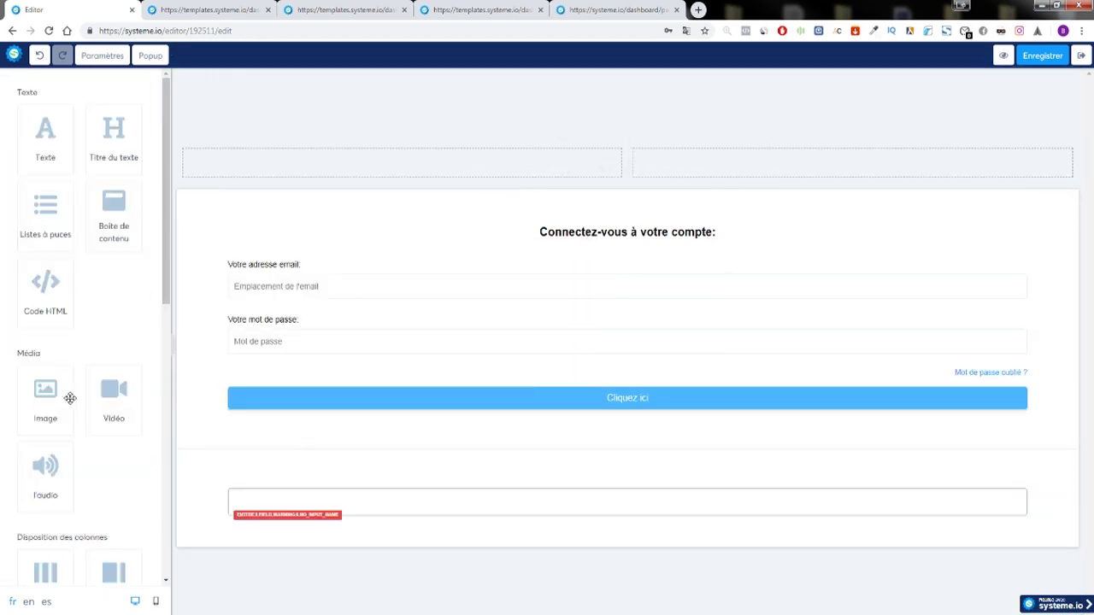
Step: Set the section's width to wide and place the login form row and the form-field row side by side in the two columns
left_click(293, 91)
scroll(97, 320, "down", 3)
left_click(51, 429)
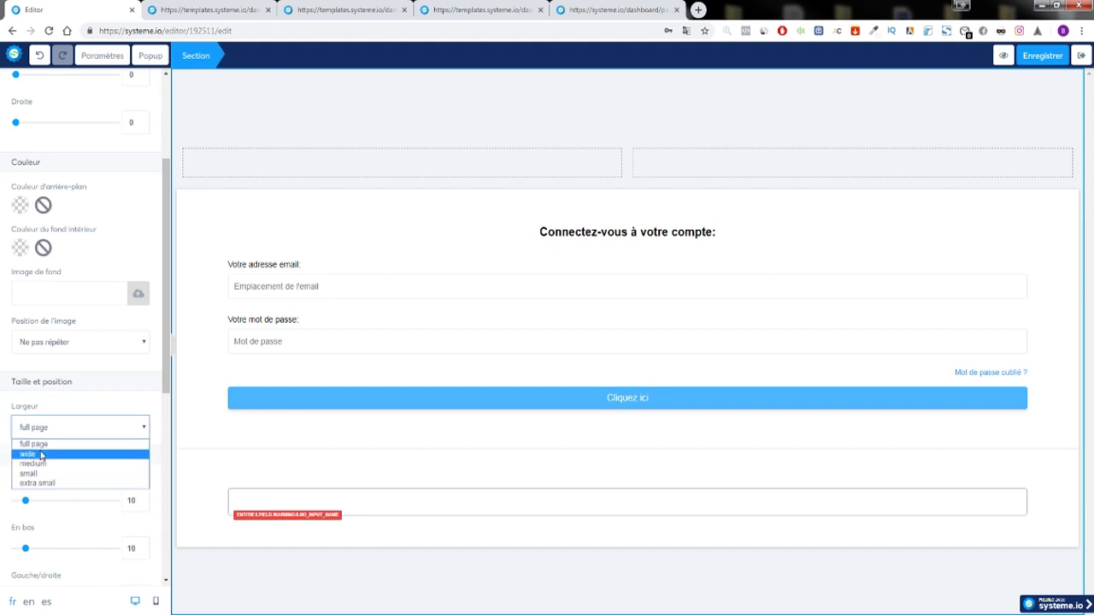
left_click(34, 454)
left_click_drag(595, 215, 530, 173)
left_click_drag(658, 445, 727, 184)
Step: Add a button below the form field and set the field's data type to Email
scroll(123, 327, "down", 3)
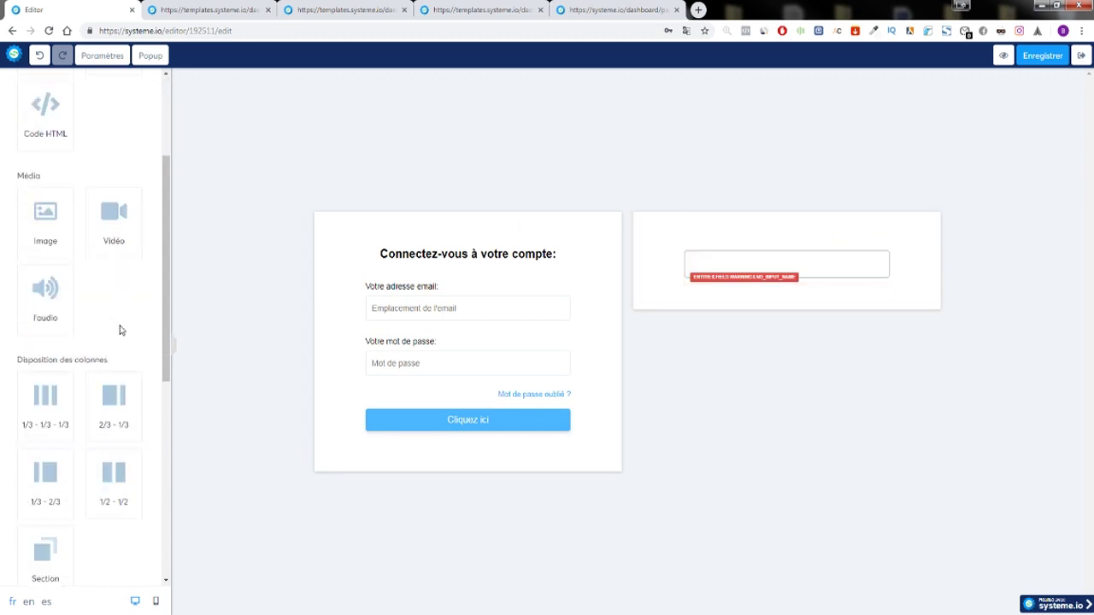
scroll(74, 373, "down", 3)
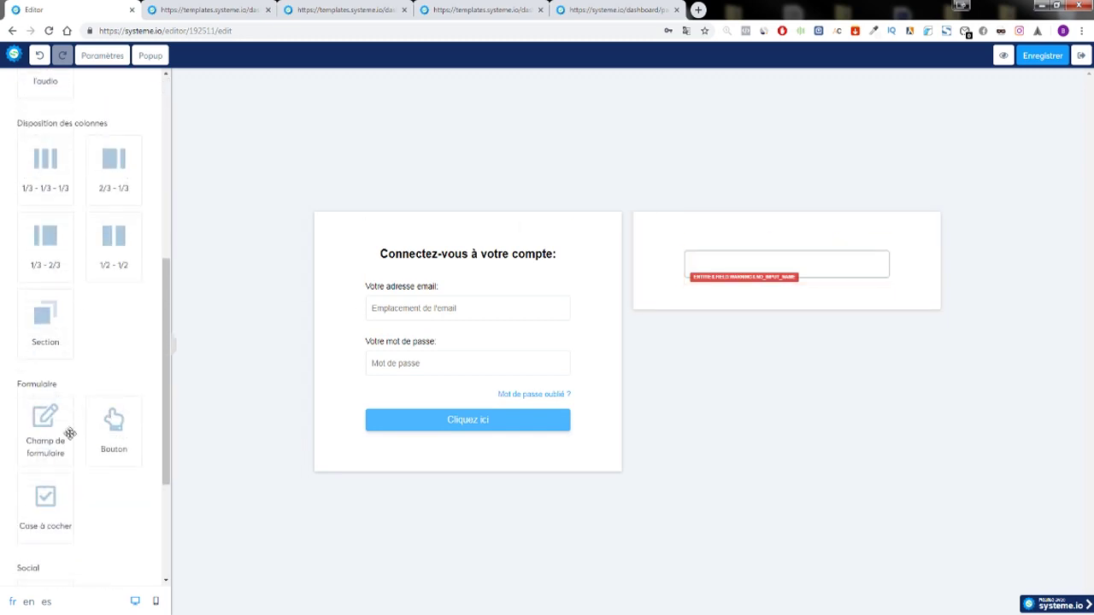
left_click_drag(111, 420, 784, 254)
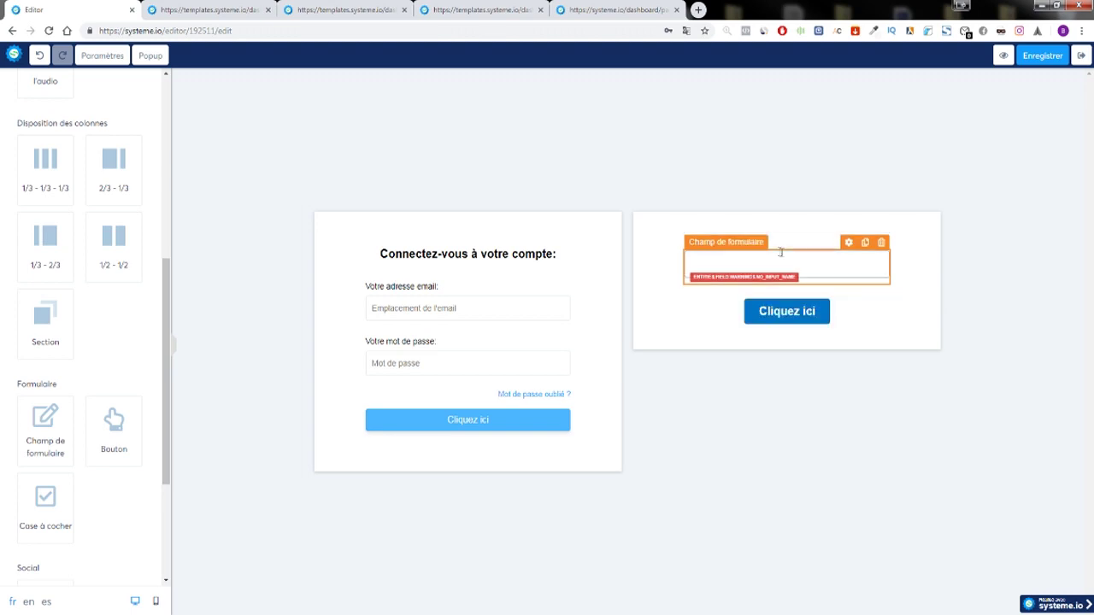
left_click(778, 262)
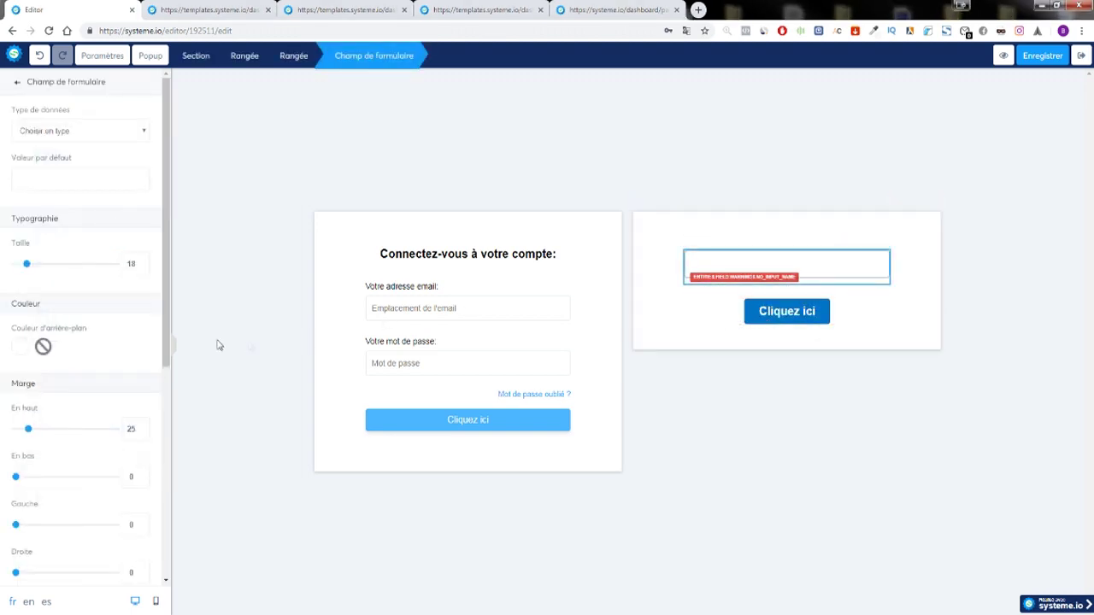
left_click(81, 131)
left_click(61, 184)
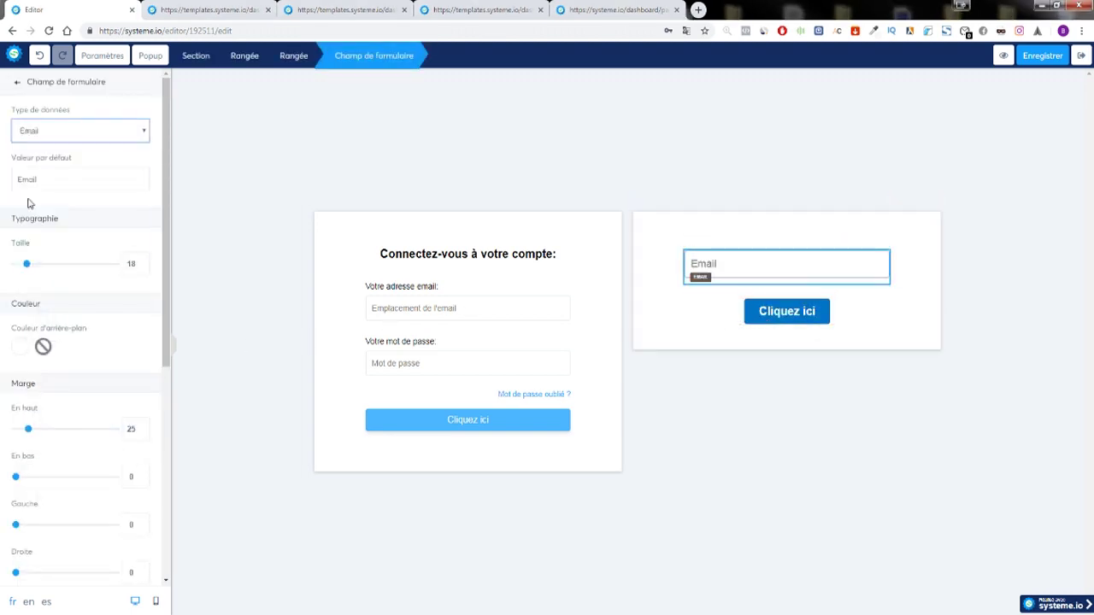
Step: Review the available actions of the new button below the Email field, keeping Enregistrer le contact
left_click(784, 314)
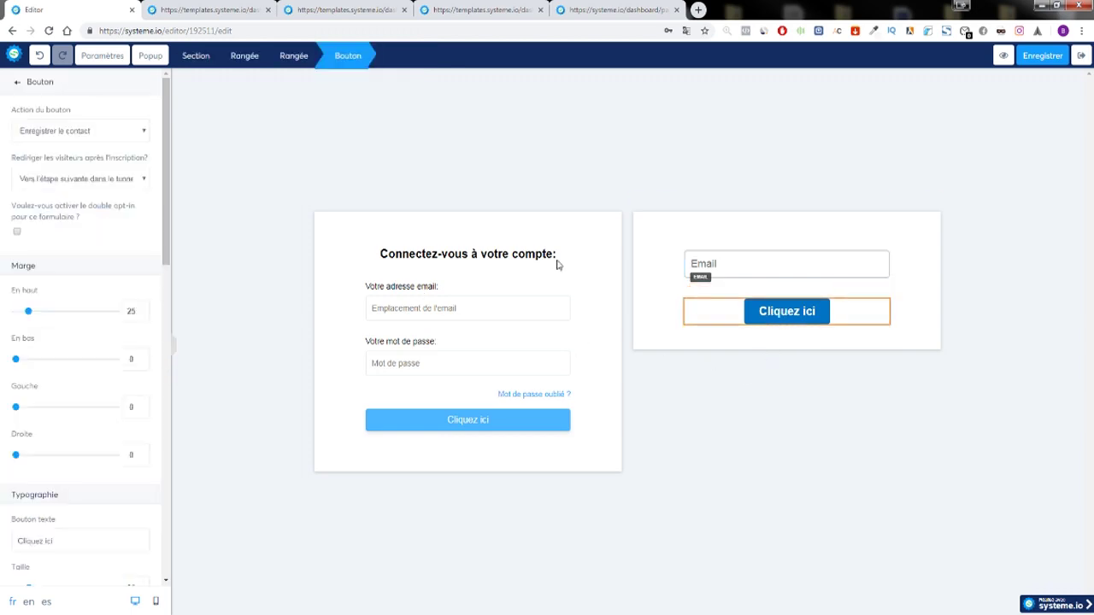
left_click(48, 132)
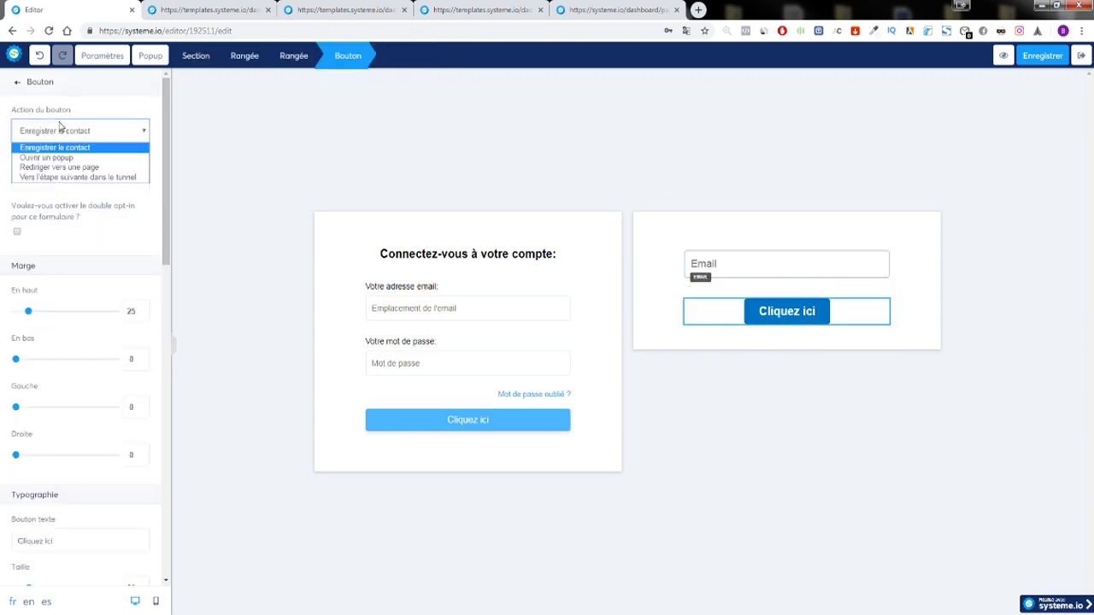
left_click(61, 128)
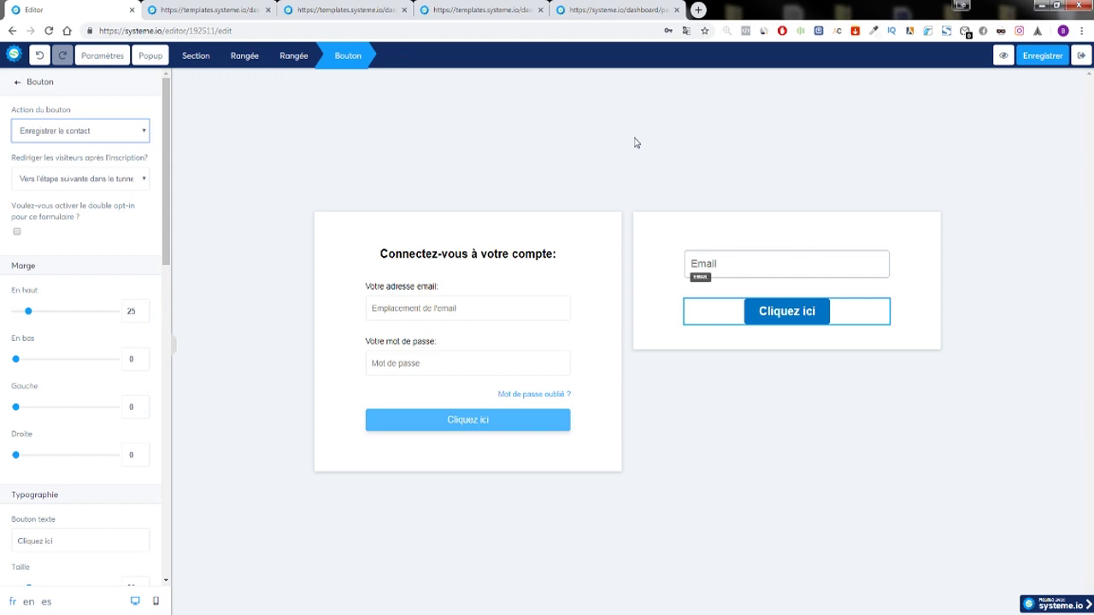
Step: View the live default login page and the customised bamboo-background version once more
left_click(209, 9)
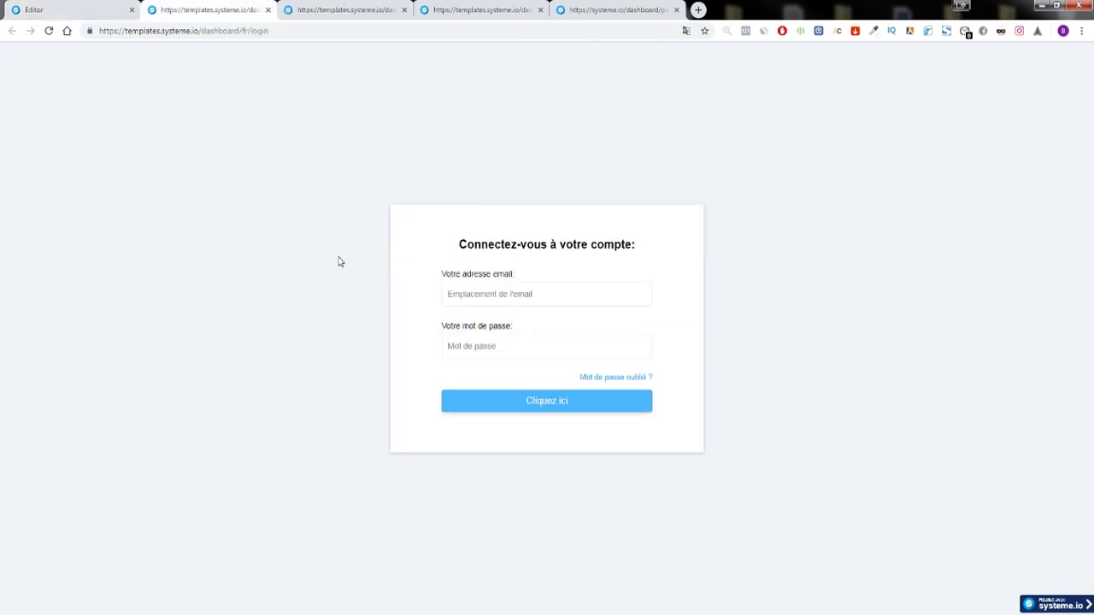
left_click(382, 9)
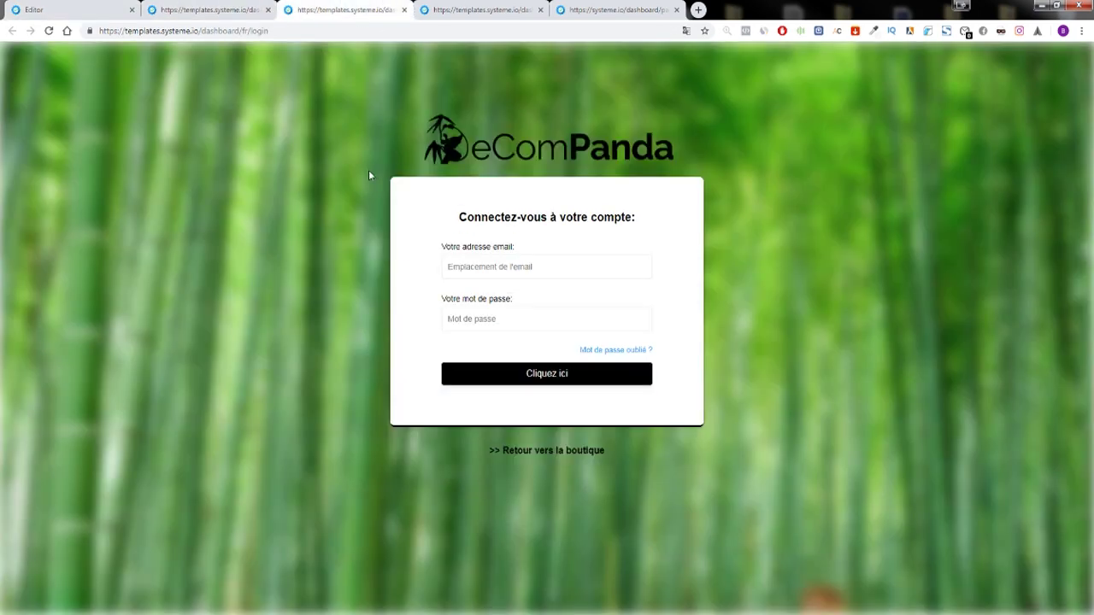